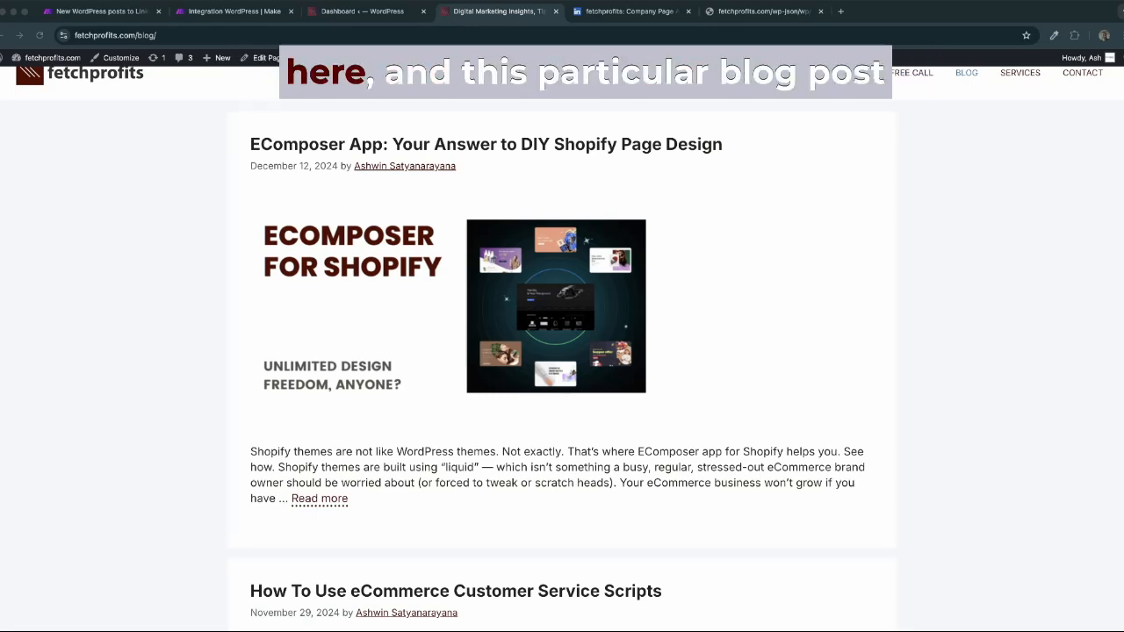
Look over the latest blog posts on the site and switch to the scenario that shares new WordPress posts.
{"action": "scroll", "coordinate": [562, 343], "scroll_direction": "down", "scroll_amount": 1}
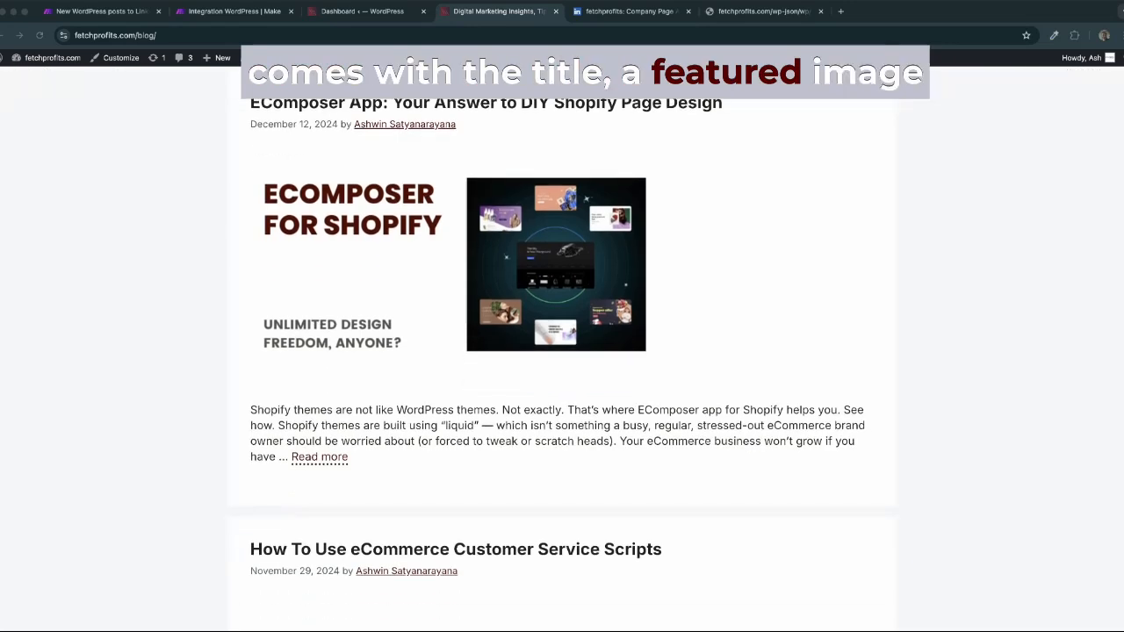
{"action": "scroll", "coordinate": [562, 351], "scroll_direction": "down", "scroll_amount": 2}
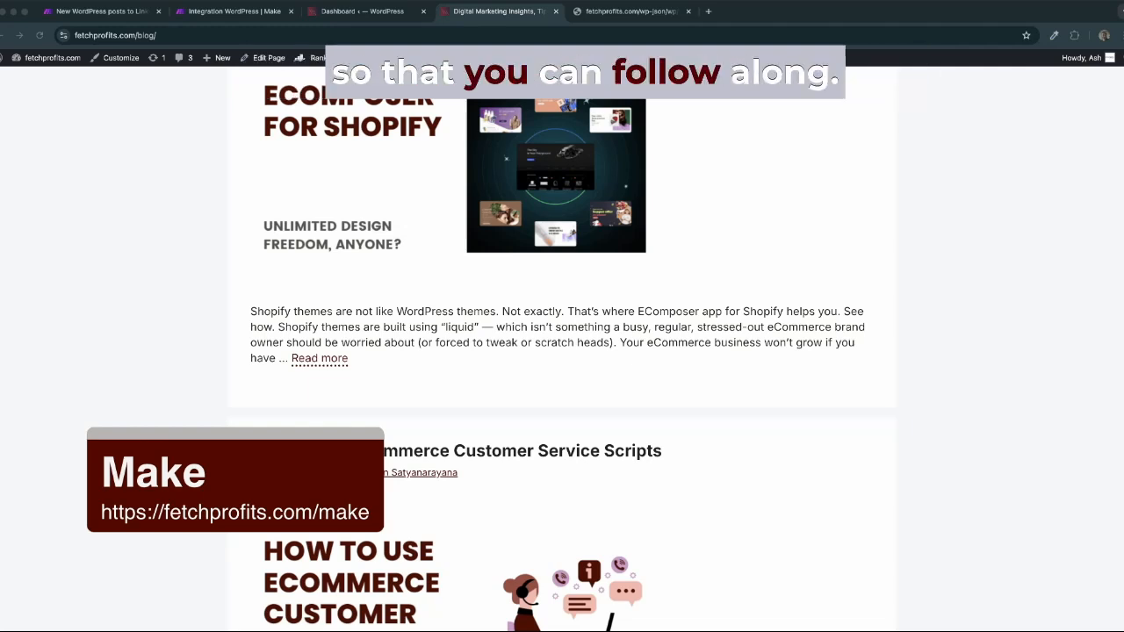
{"action": "left_click", "coordinate": [102, 11]}
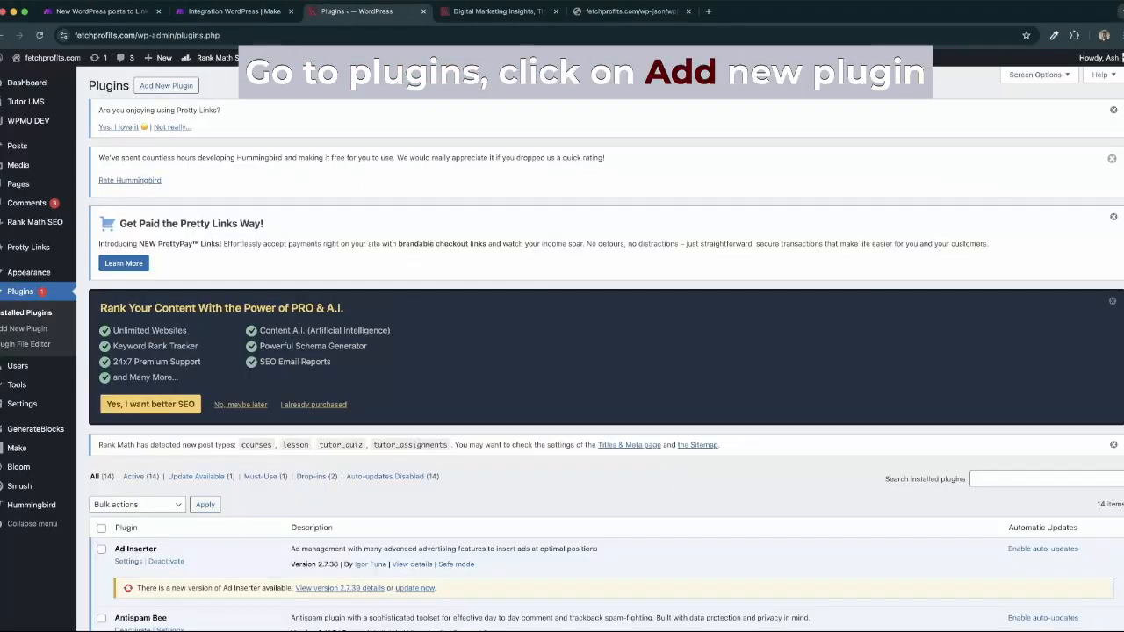
Search the plugins available for the WordPress site for "make connector".
{"action": "left_click", "coordinate": [24, 328]}
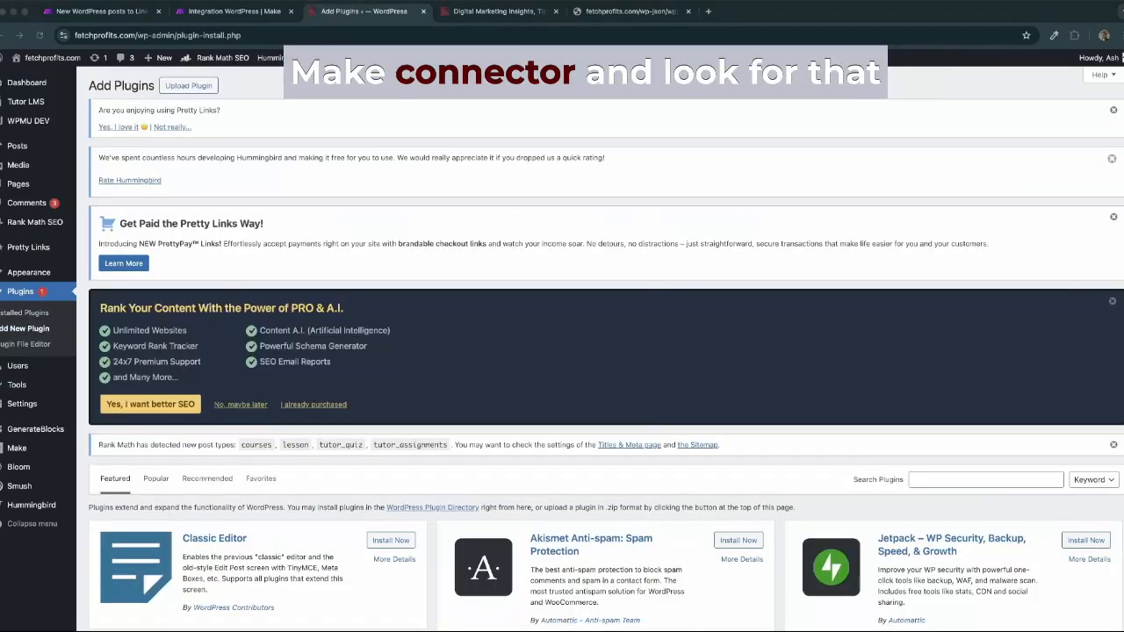
{"action": "left_click", "coordinate": [985, 481]}
{"action": "type", "text": "make connector"}
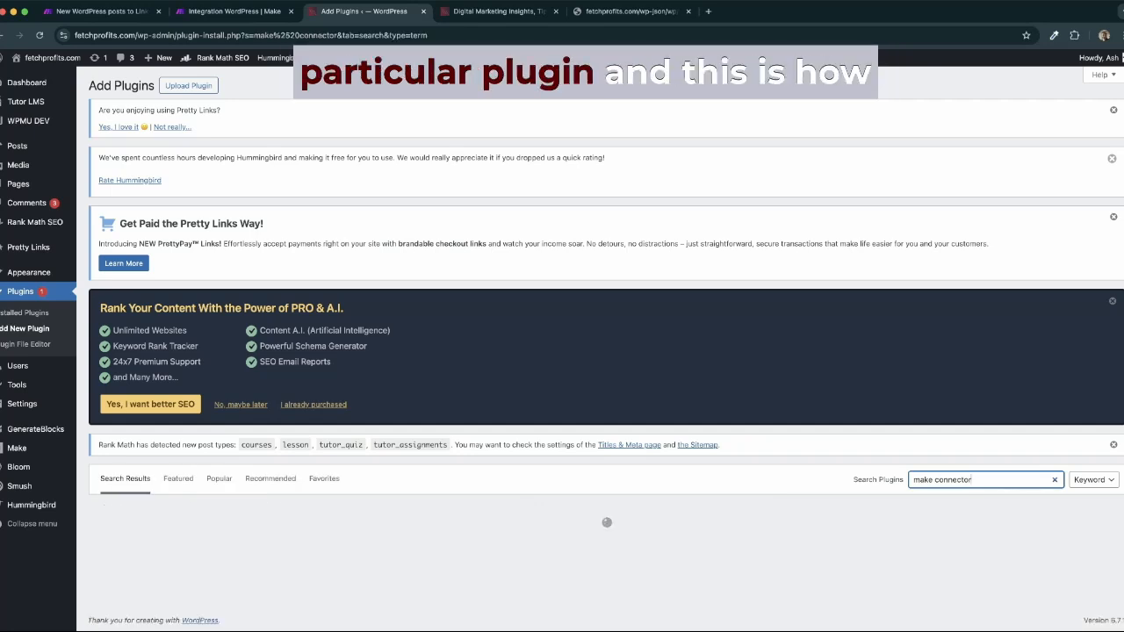
{"action": "scroll", "coordinate": [606, 351], "scroll_direction": "down", "scroll_amount": 1}
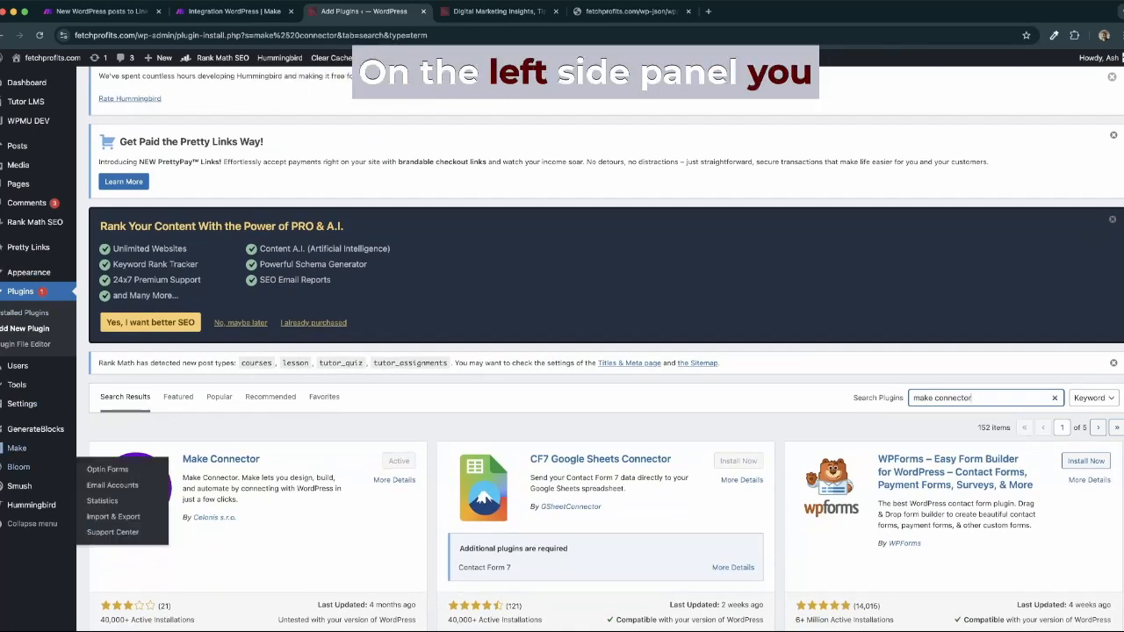
{"action": "mouse_move", "coordinate": [18, 448]}
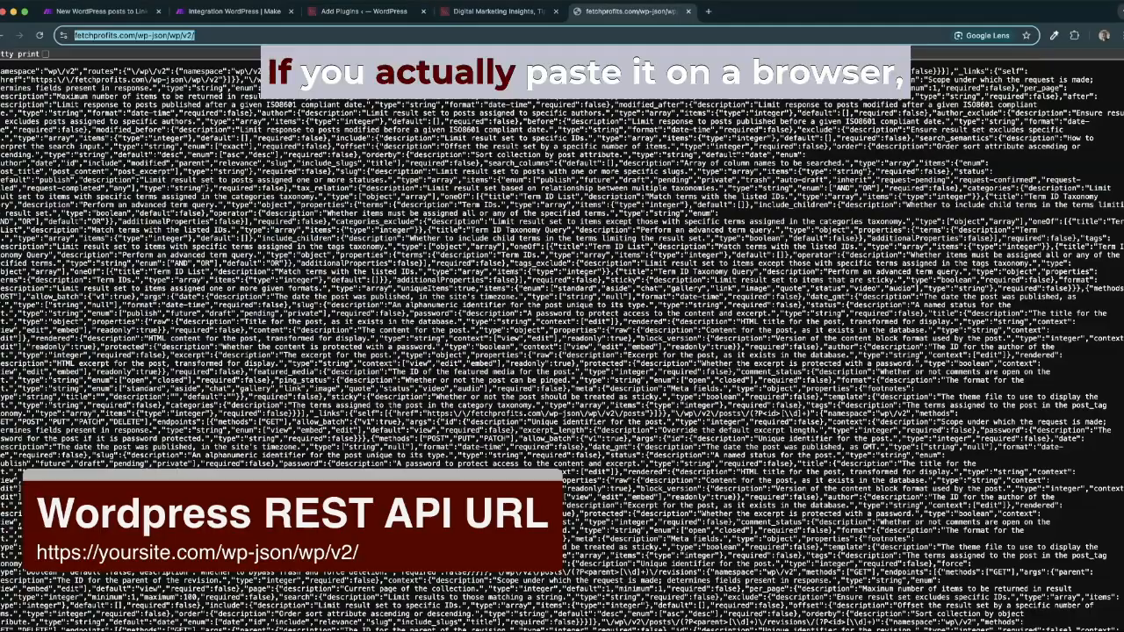
{"action": "scroll", "coordinate": [562, 344], "scroll_direction": "down", "scroll_amount": 5}
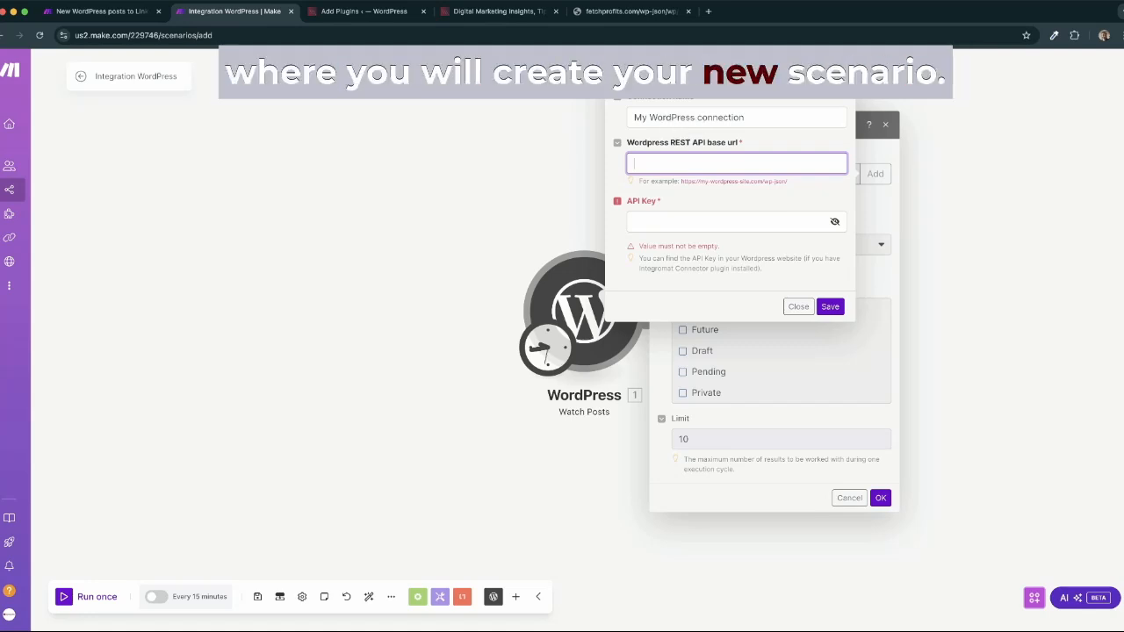
{"action": "left_click_drag", "start_coordinate": [746, 118], "coordinate": [631, 117]}
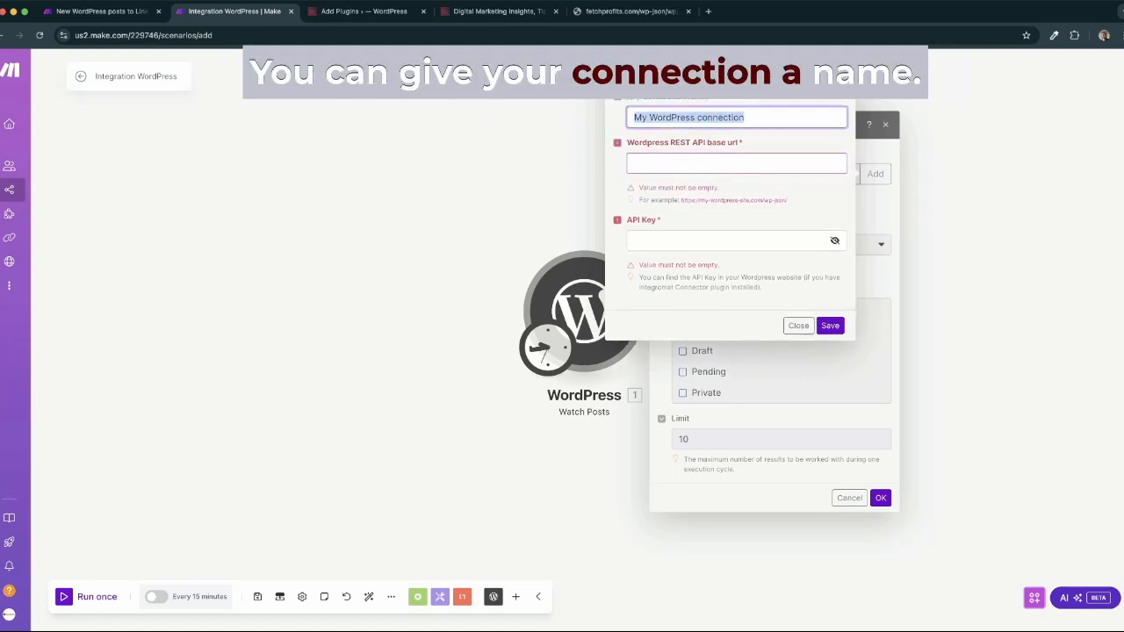
{"action": "type", "text": "Yoursite Wordpress Connection"}
{"action": "left_click", "coordinate": [636, 163]}
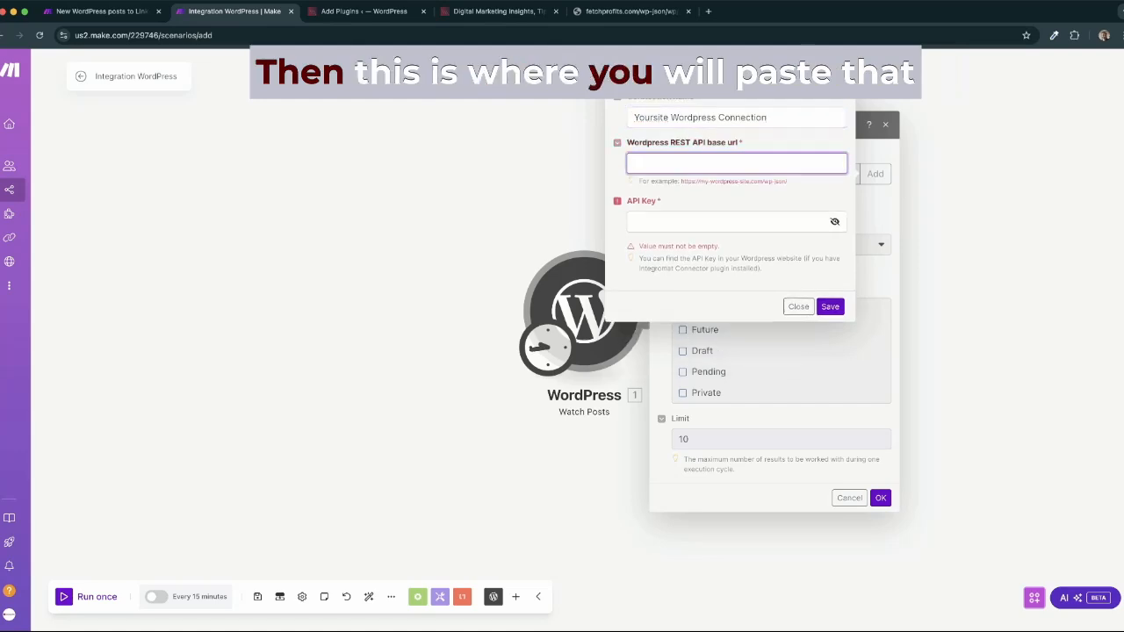
{"action": "type", "text": "https://fetchprofits.com/wp-json/wp/v2/"}
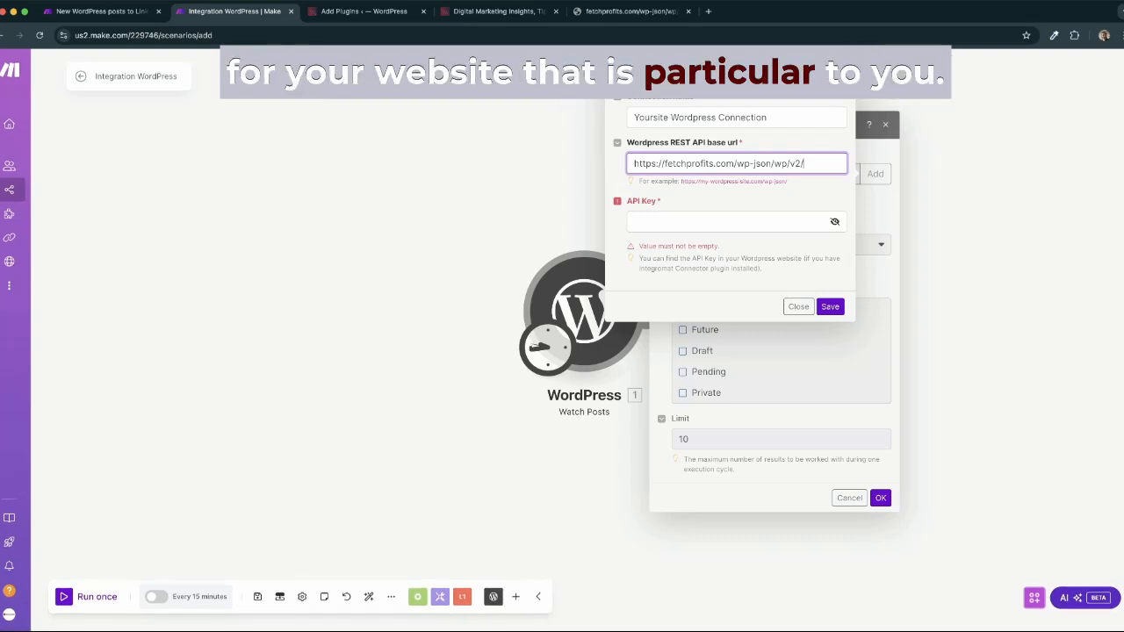
Locate the Make entry in the WordPress dashboard, where the connection's API key is kept.
{"action": "left_click", "coordinate": [641, 222]}
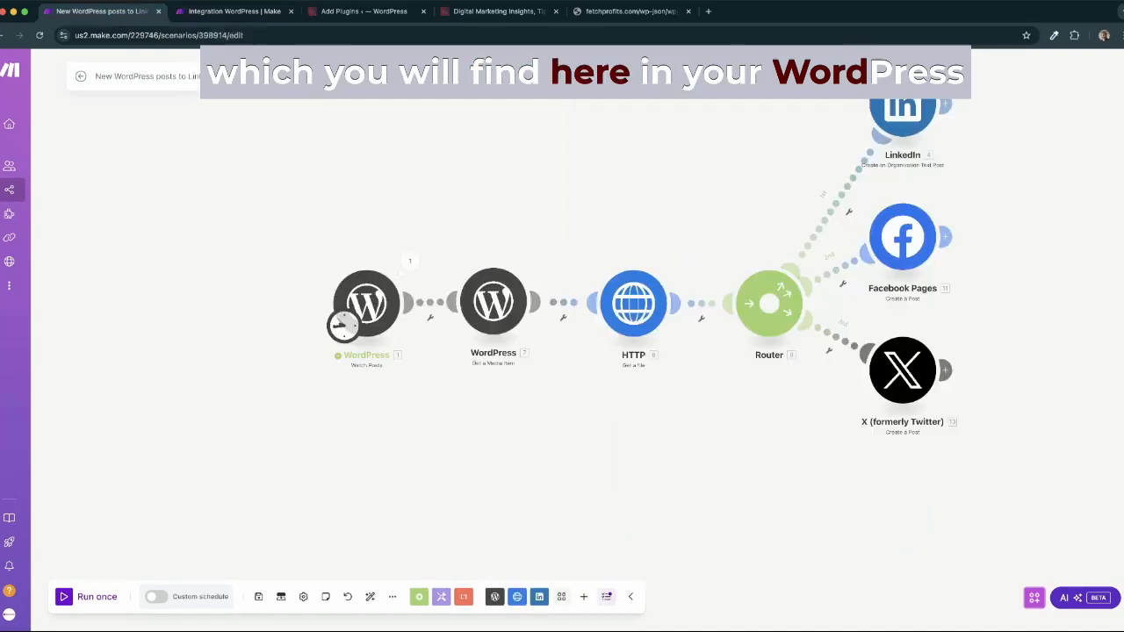
{"action": "left_click", "coordinate": [363, 12]}
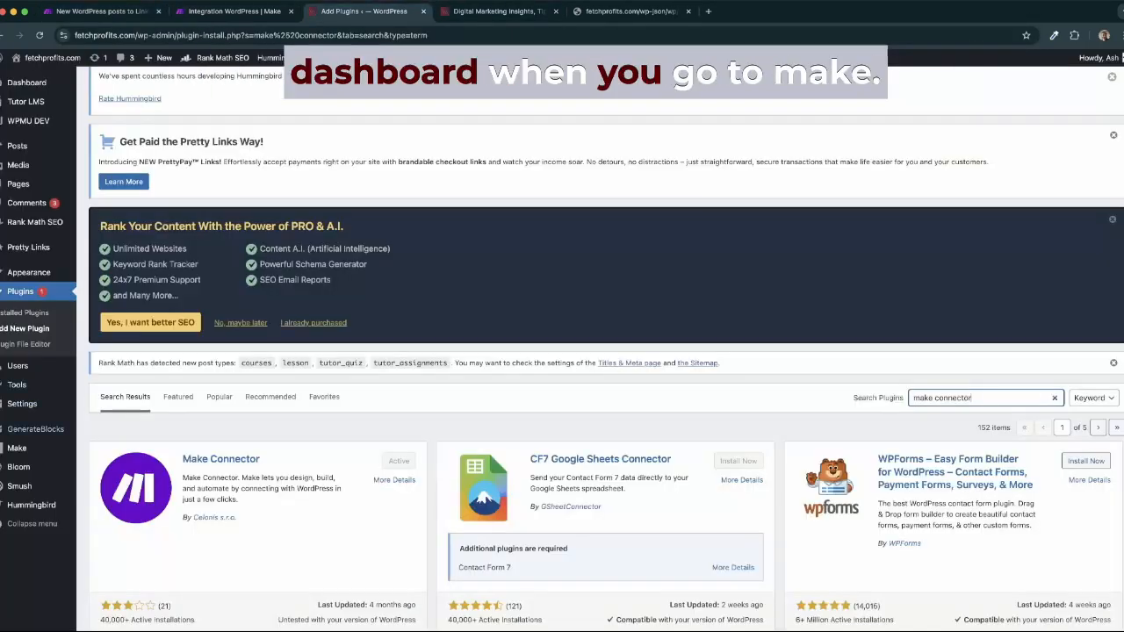
{"action": "mouse_move", "coordinate": [18, 448]}
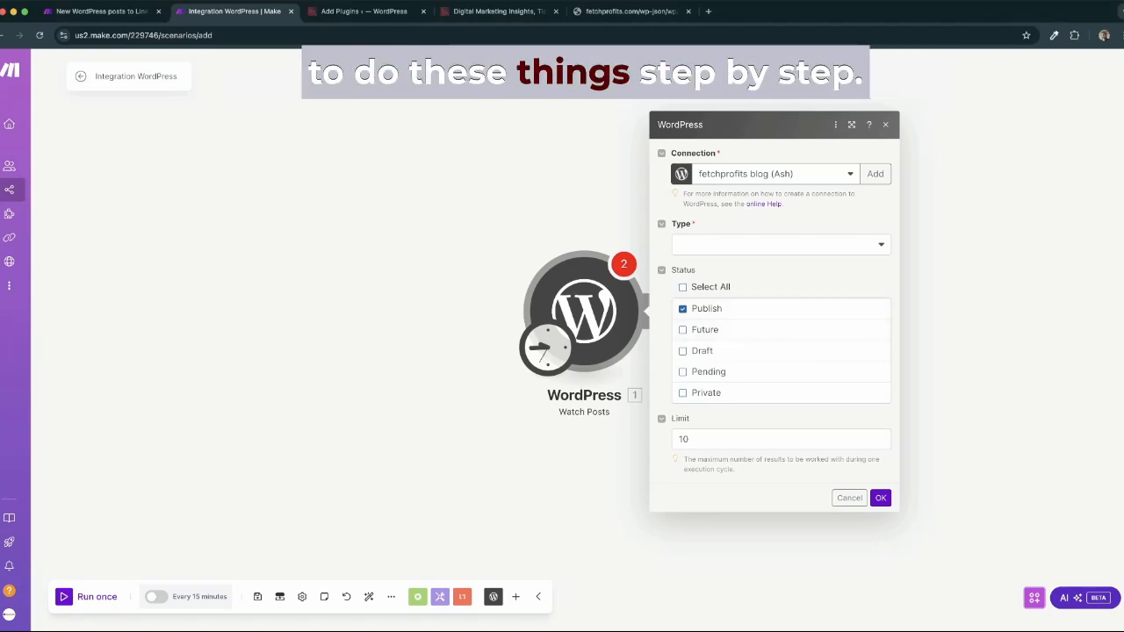
Configure the Watch Posts module to watch the type Posts with a limit of 1.
{"action": "left_click", "coordinate": [764, 203]}
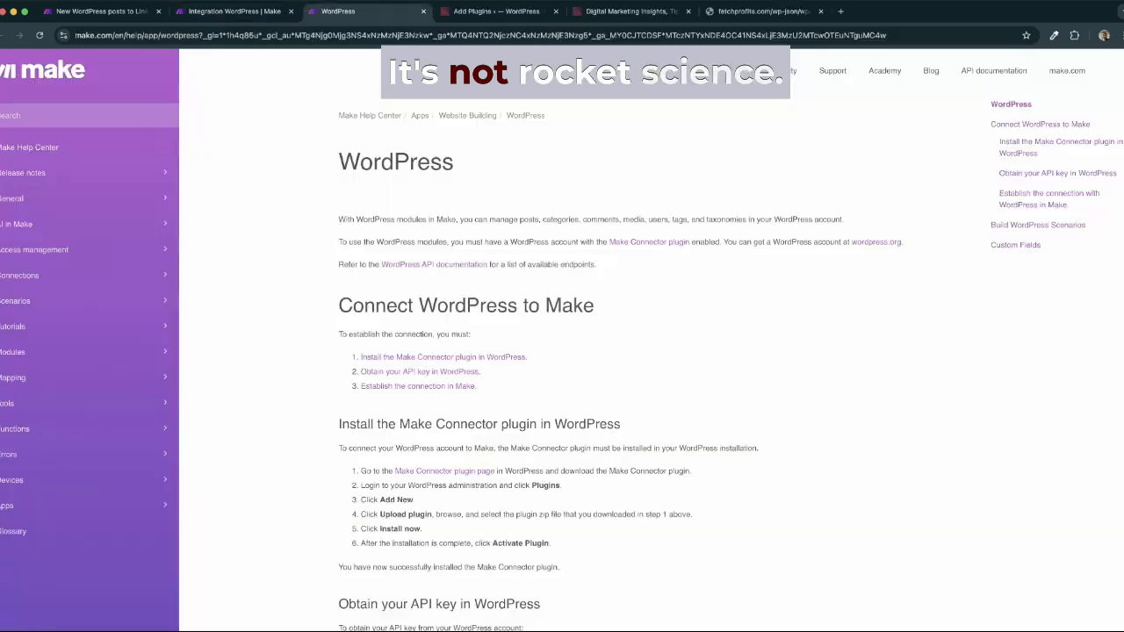
{"action": "left_click", "coordinate": [234, 11]}
{"action": "left_click", "coordinate": [781, 245]}
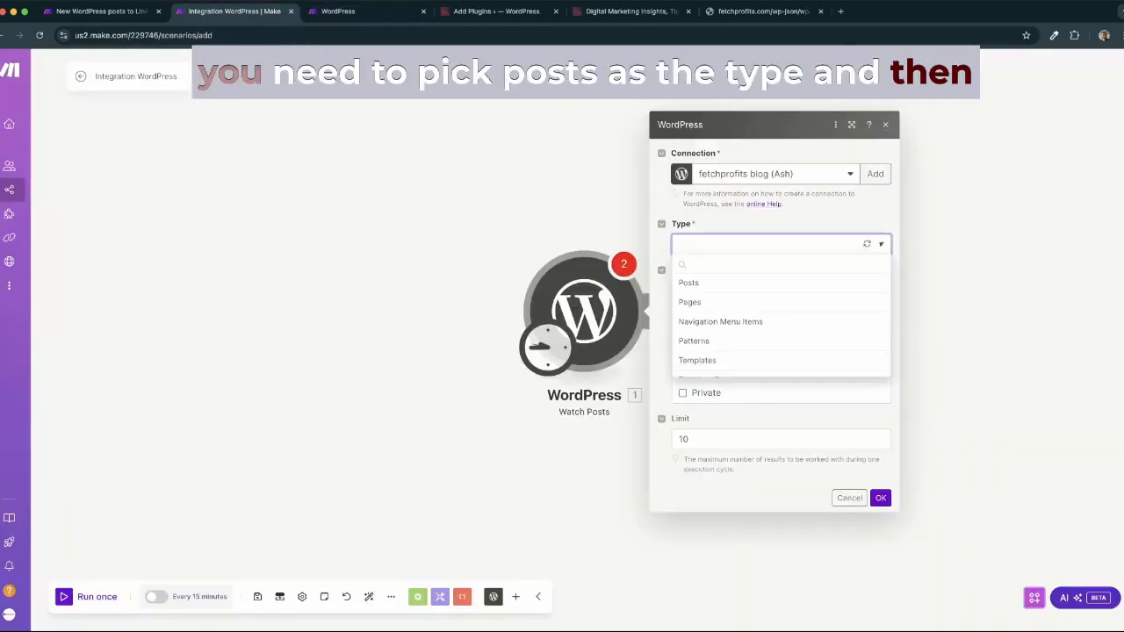
{"action": "left_click", "coordinate": [691, 283]}
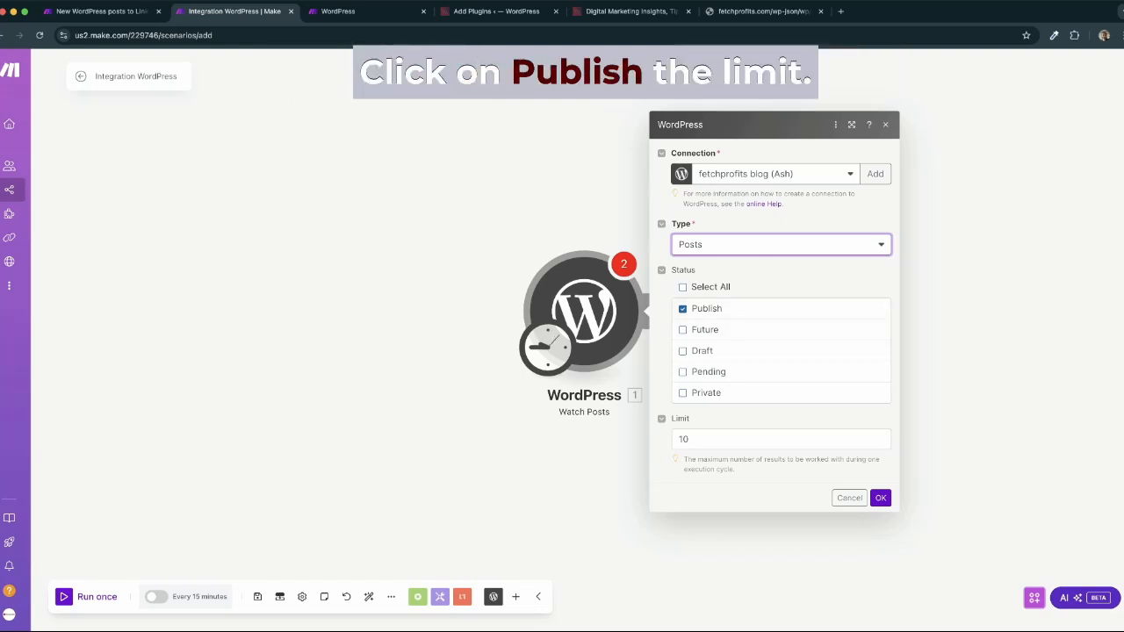
{"action": "left_click", "coordinate": [781, 439]}
{"action": "key", "text": "BackSpace"}
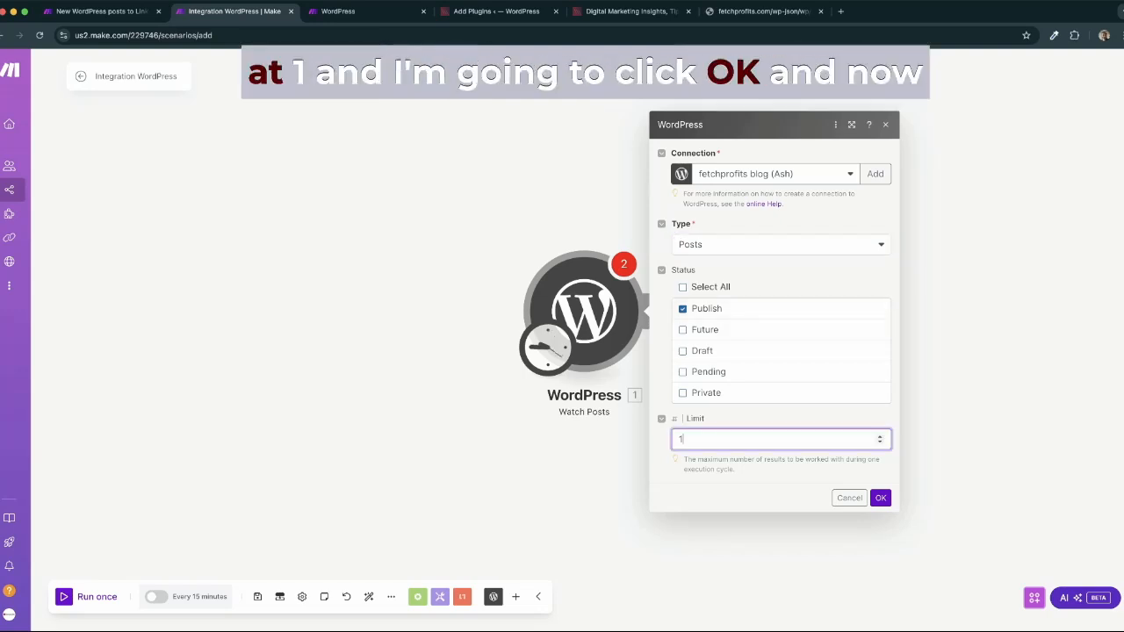
{"action": "left_click", "coordinate": [881, 498]}
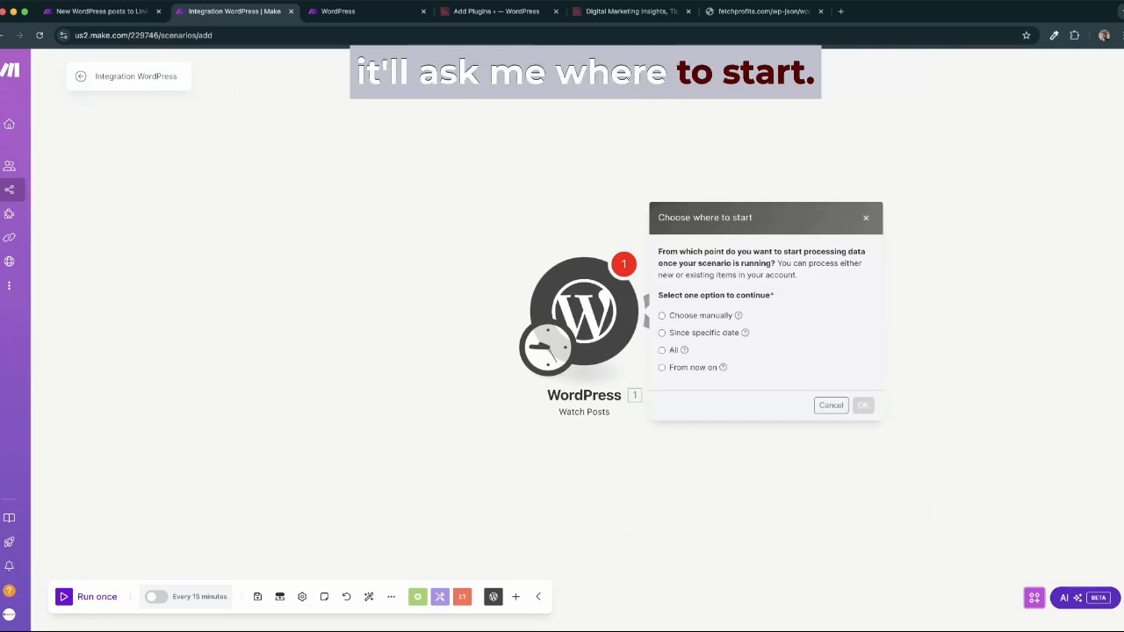
Manually choose the post "How To Use eCommerce Customer Service Scripts" as the starting point and move the Watch Posts module aside to make room.
{"action": "left_click", "coordinate": [662, 316]}
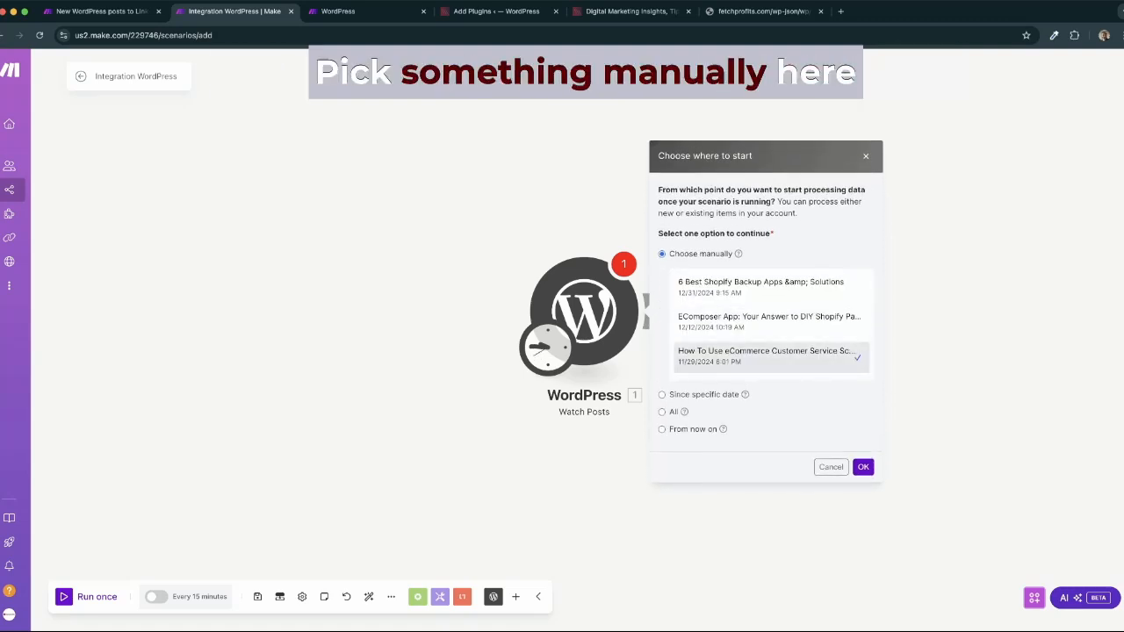
{"action": "left_click", "coordinate": [863, 467]}
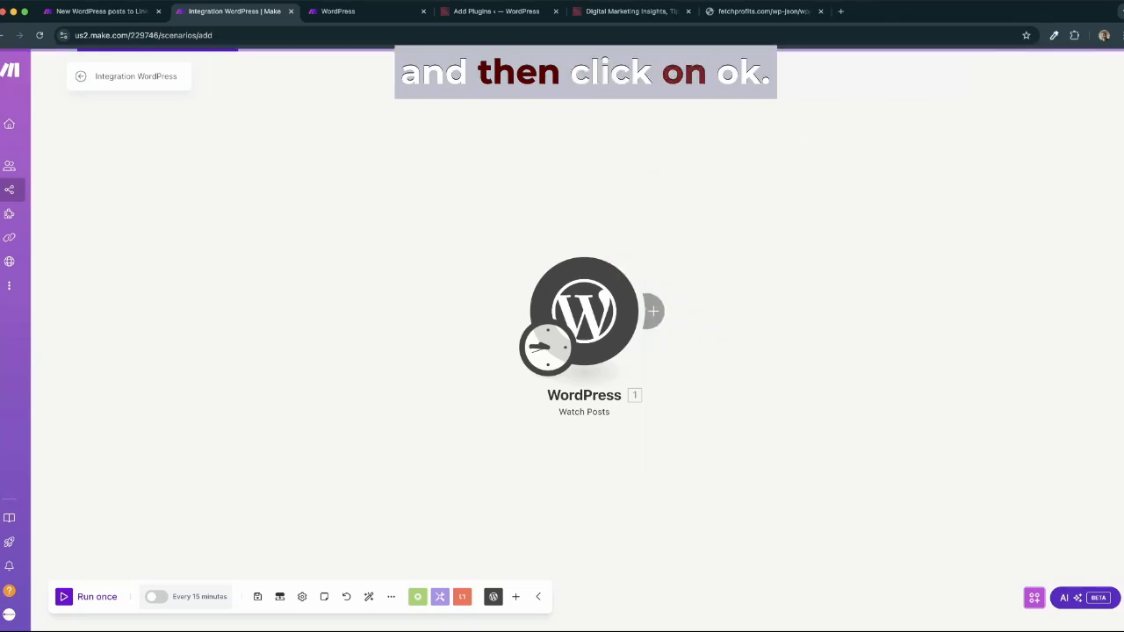
{"action": "left_click_drag", "start_coordinate": [584, 312], "coordinate": [278, 279]}
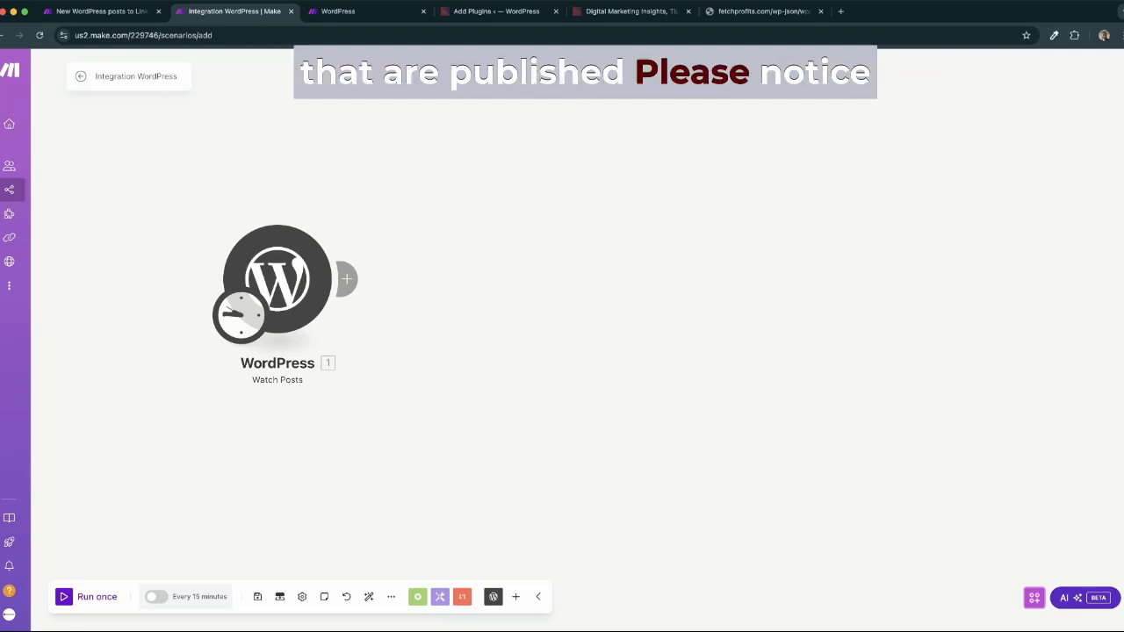
Add a WordPress Get a Media Item module after the Watch Posts module.
{"action": "left_click", "coordinate": [349, 278]}
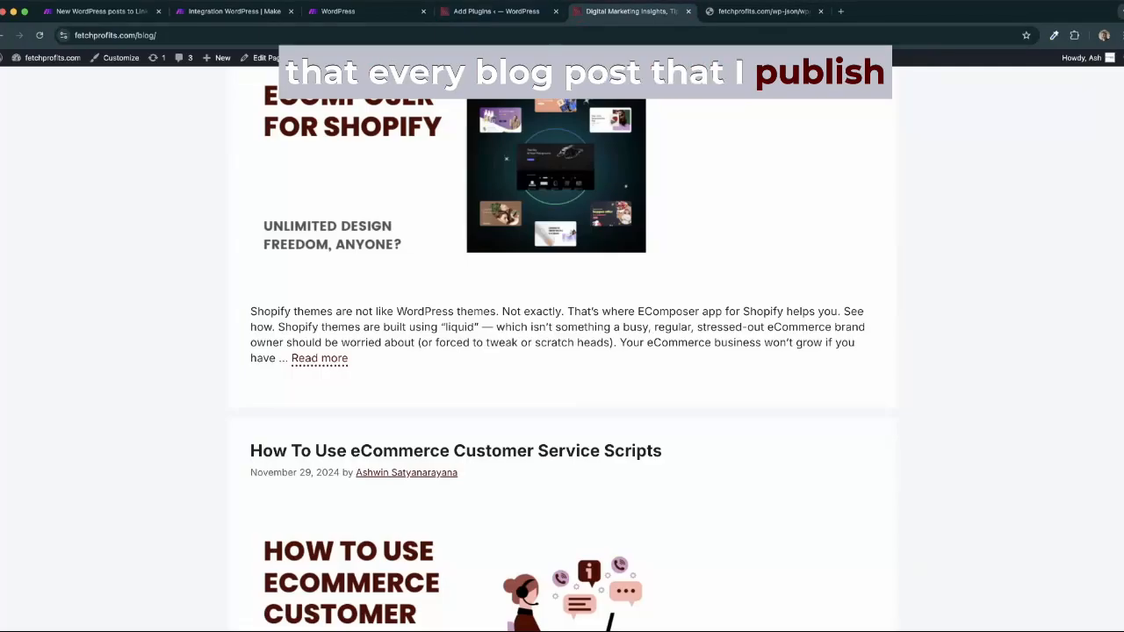
{"action": "scroll", "coordinate": [562, 352], "scroll_direction": "up", "scroll_amount": 2}
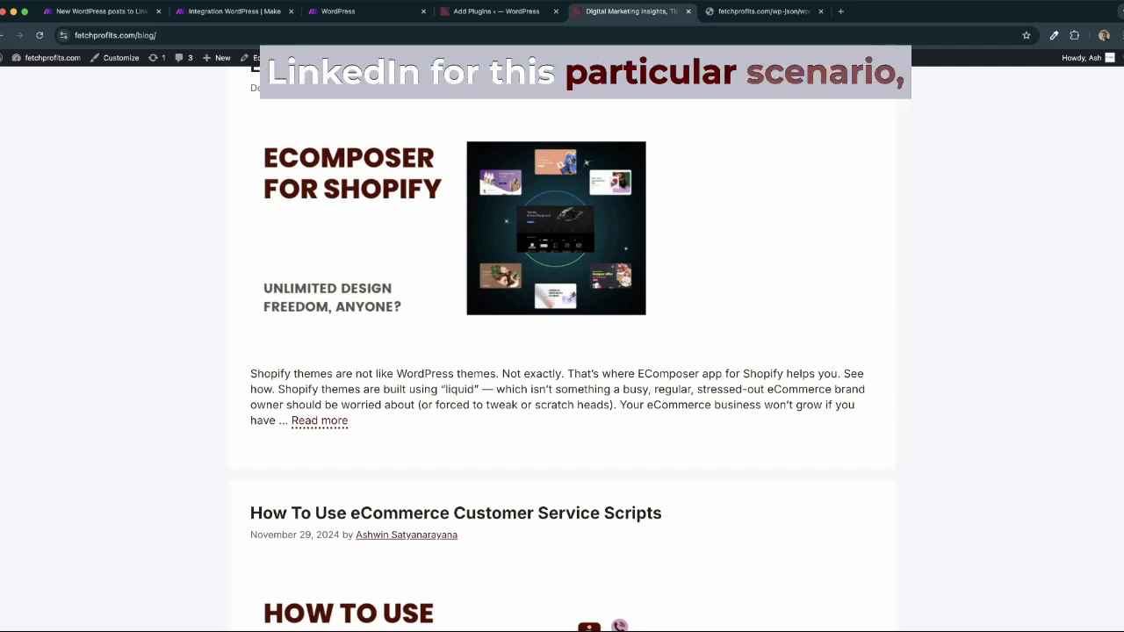
{"action": "left_click", "coordinate": [102, 11]}
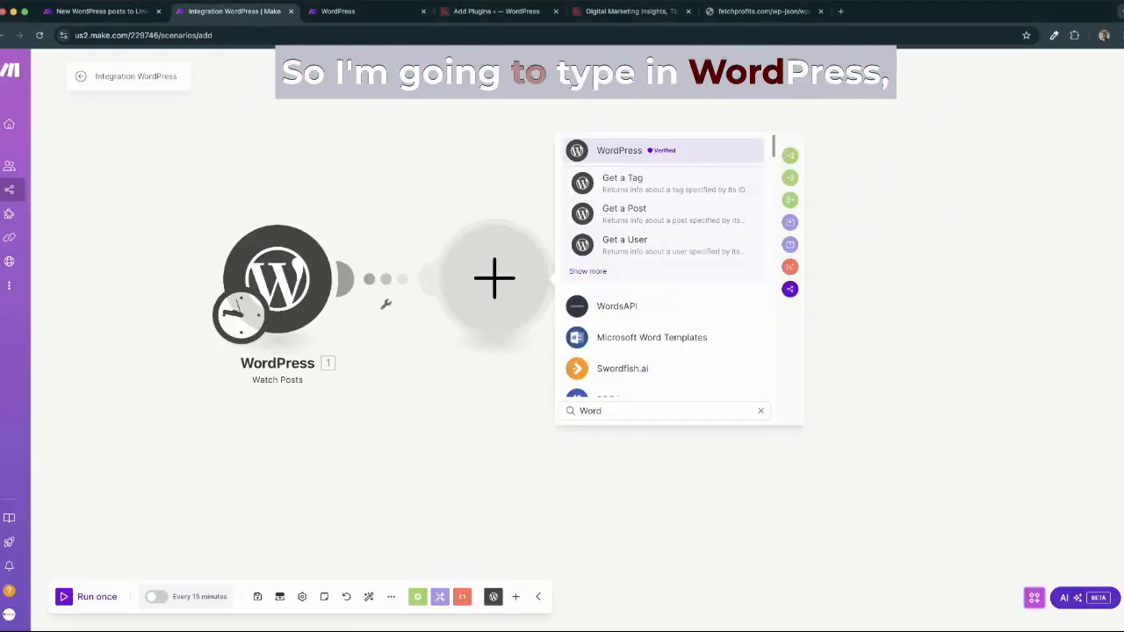
{"action": "type", "text": "press"}
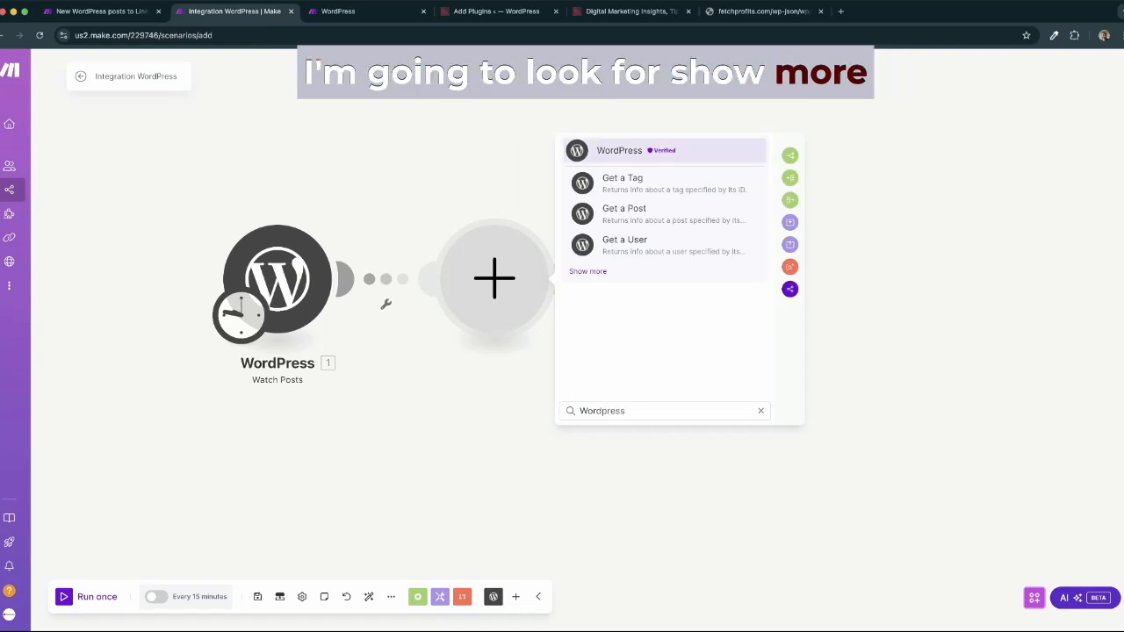
{"action": "left_click", "coordinate": [587, 271]}
{"action": "scroll", "coordinate": [679, 281], "scroll_direction": "down", "scroll_amount": 2}
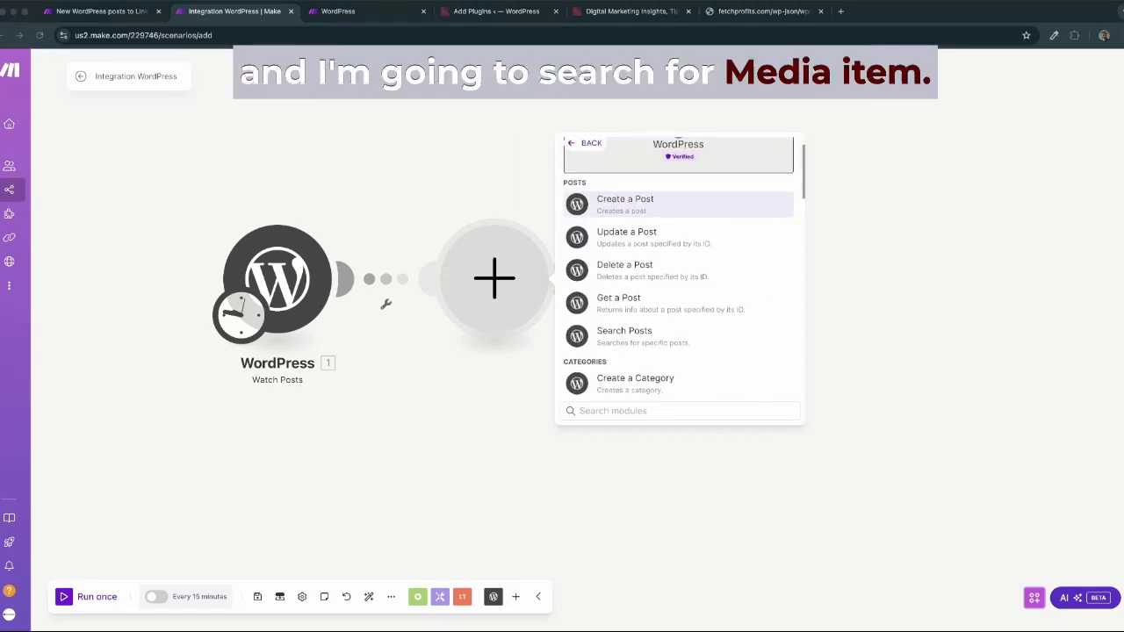
{"action": "left_click", "coordinate": [613, 411]}
{"action": "type", "text": "media"}
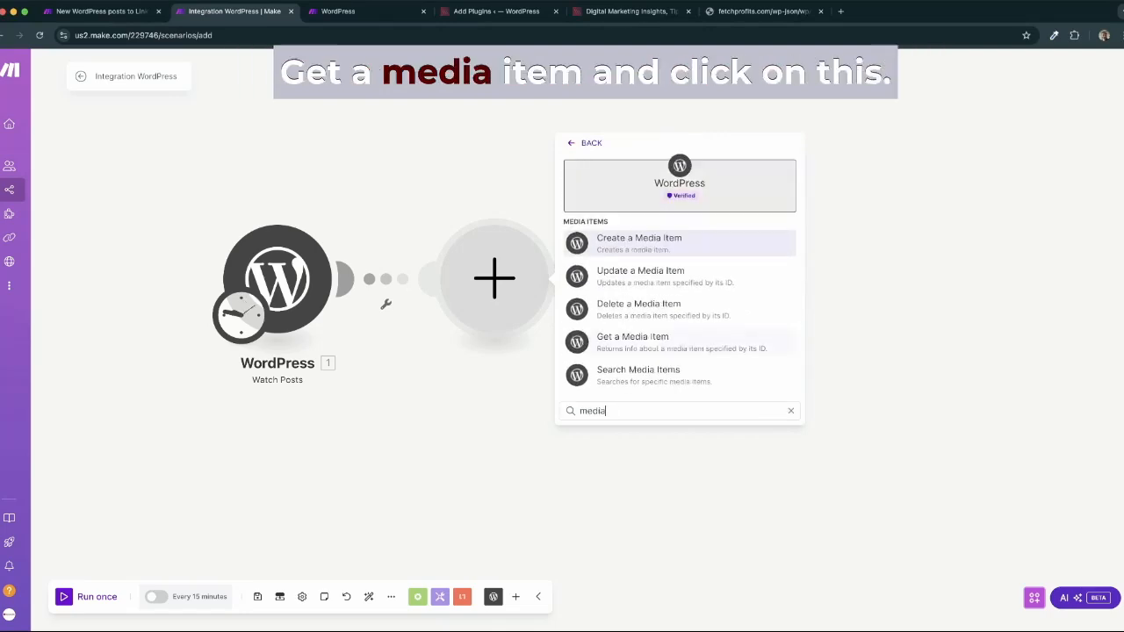
{"action": "left_click", "coordinate": [632, 342]}
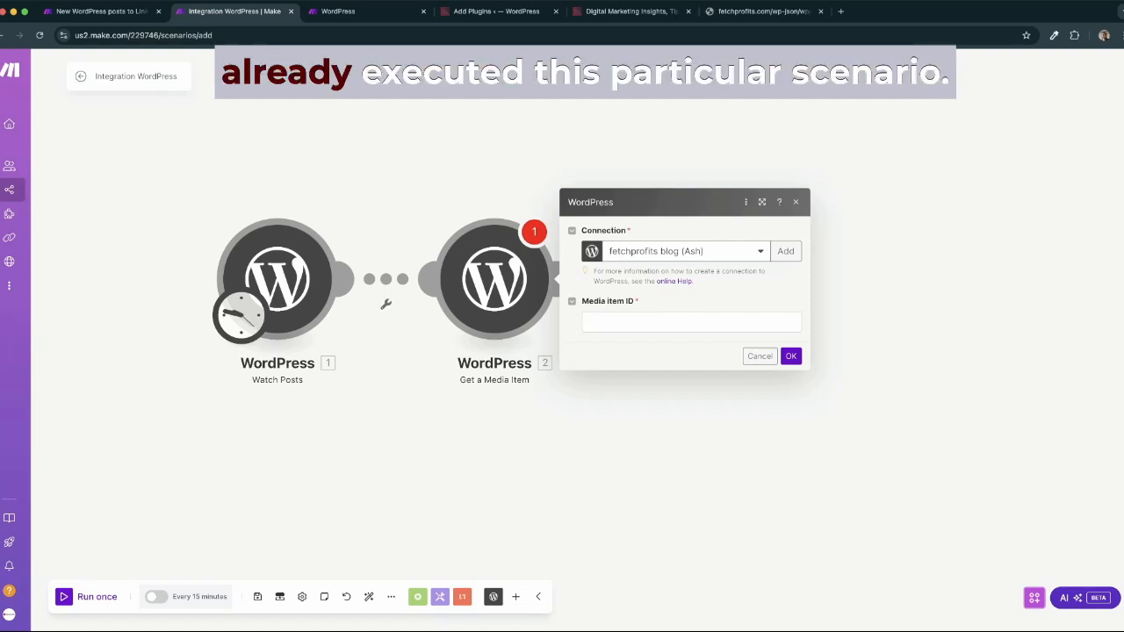
Run only the Watch Posts module and examine its output bundle, including the post's categories.
{"action": "right_click", "coordinate": [278, 276]}
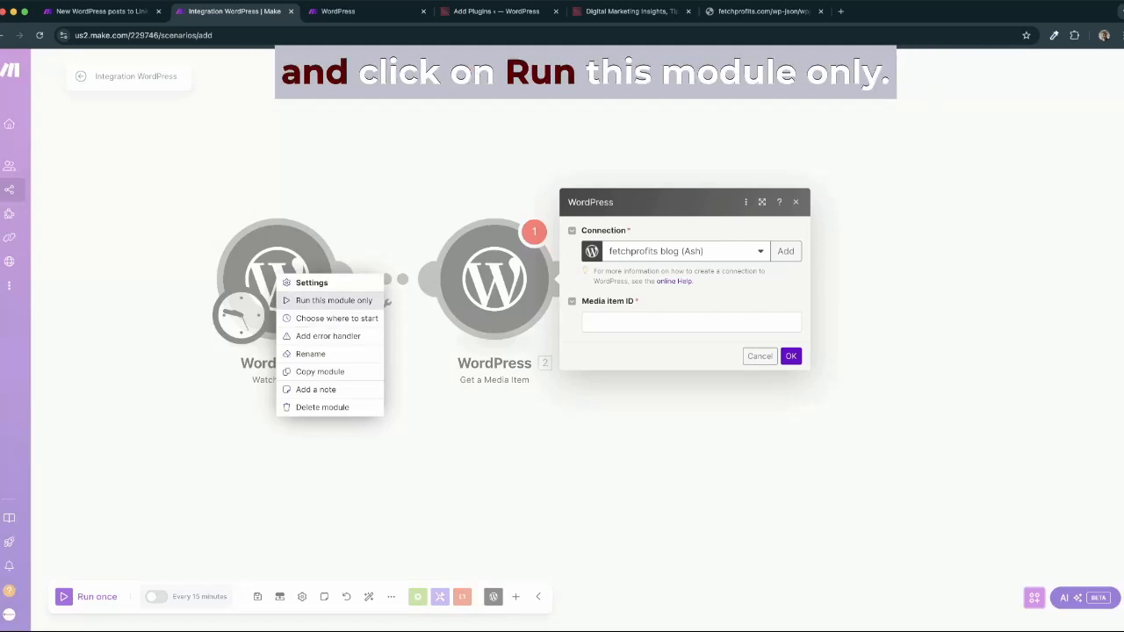
{"action": "left_click", "coordinate": [333, 300]}
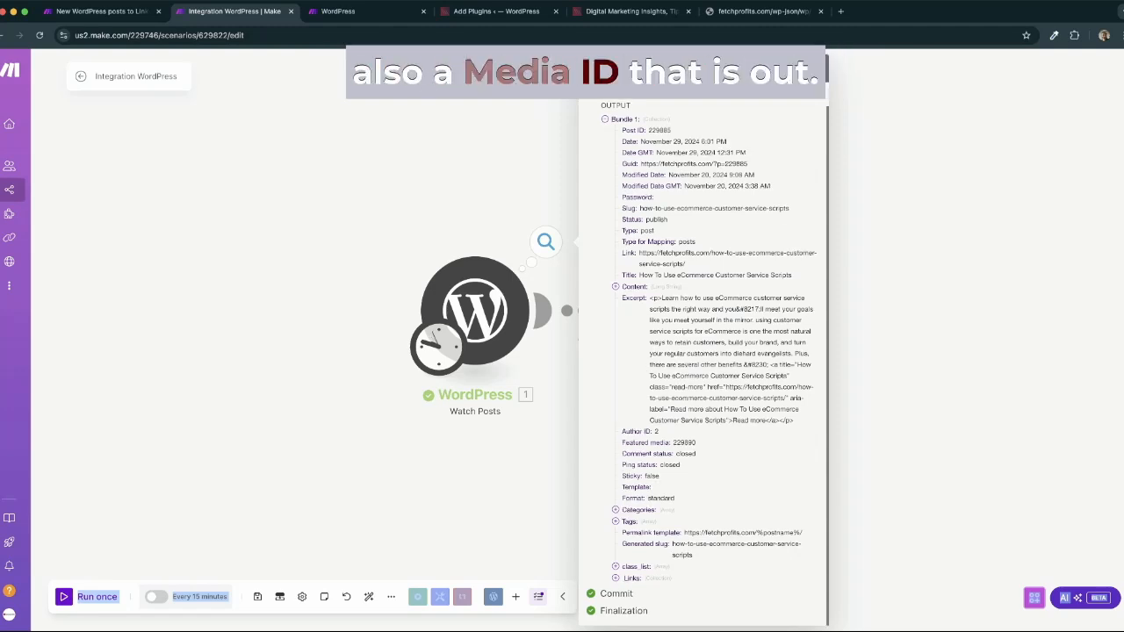
{"action": "left_click", "coordinate": [616, 510]}
{"action": "scroll", "coordinate": [616, 510], "scroll_direction": "down", "scroll_amount": 1}
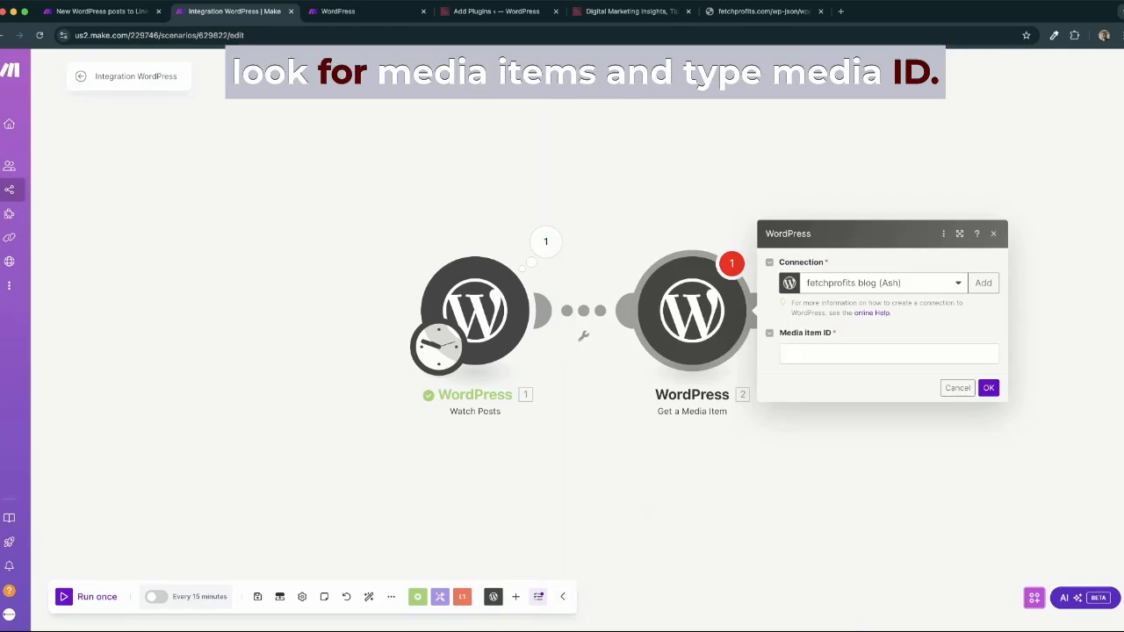
Map the Featured media ID from Watch Posts to the Media item ID of the Get a Media Item module.
{"action": "left_click", "coordinate": [889, 353]}
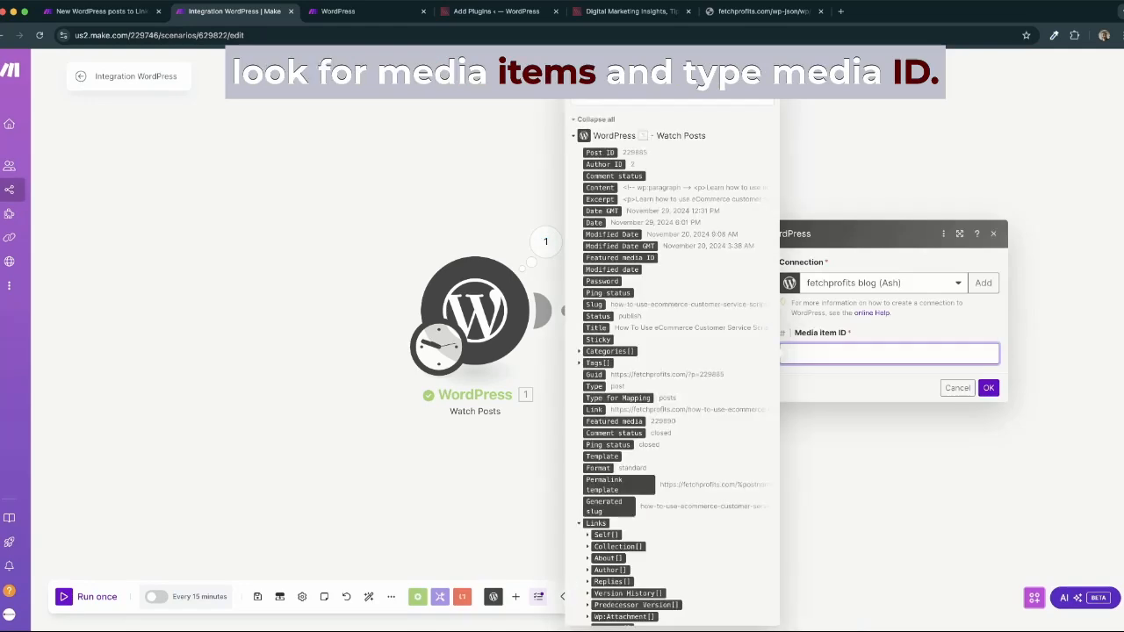
{"action": "type", "text": "media ID"}
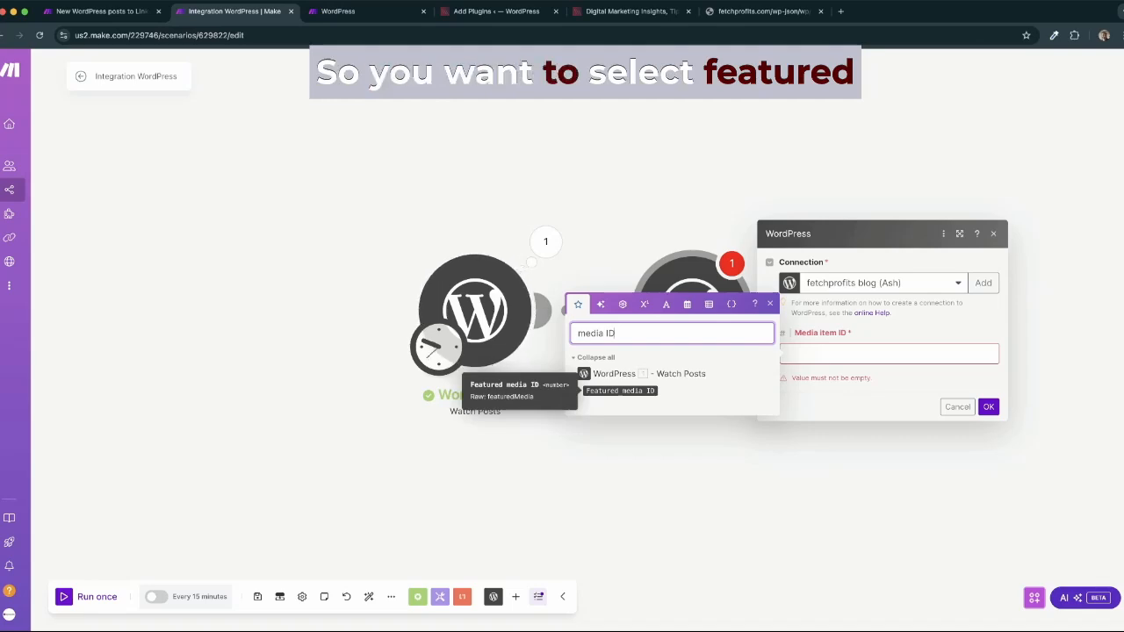
{"action": "left_click", "coordinate": [620, 391]}
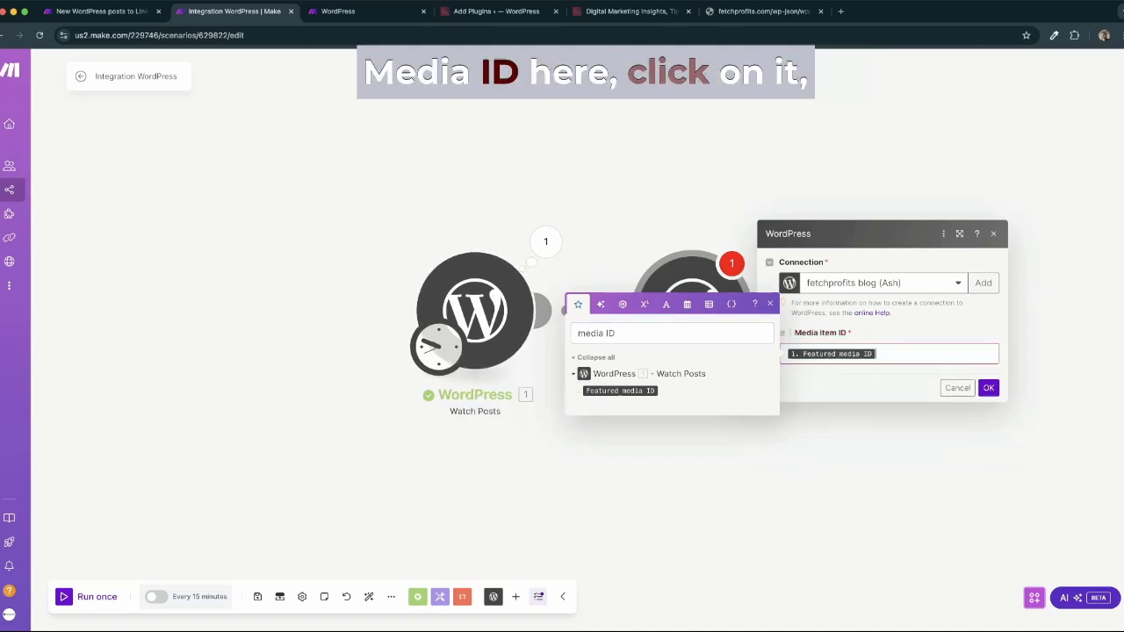
Save the settings of the WordPress Get a Media Item module.
{"action": "left_click", "coordinate": [989, 388]}
{"action": "left_click", "coordinate": [692, 311]}
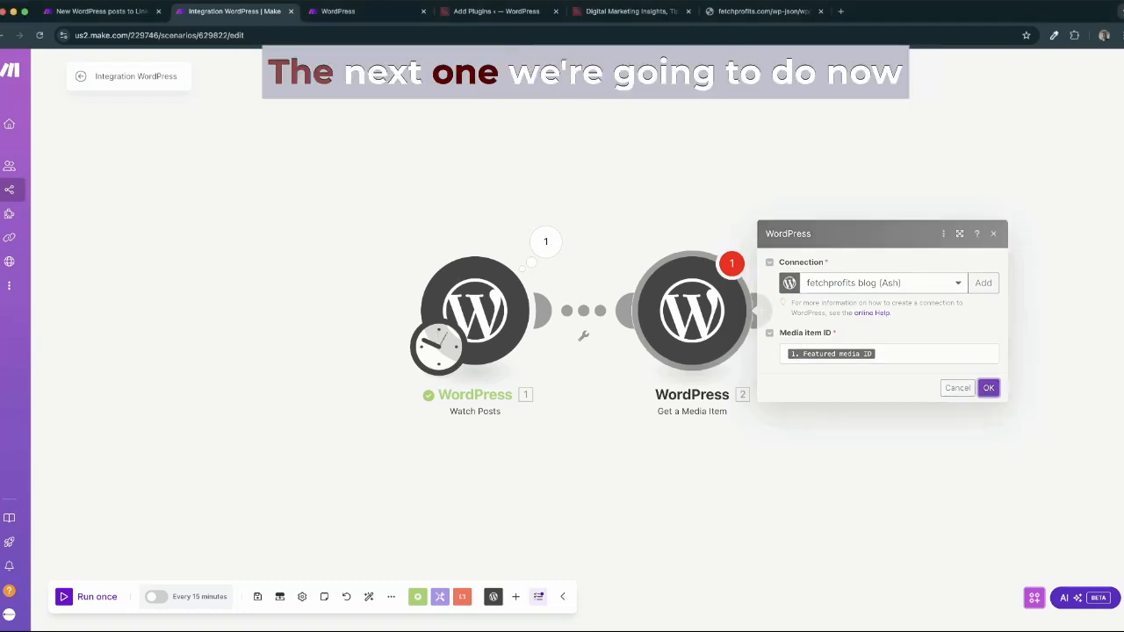
{"action": "left_click", "coordinate": [989, 388]}
Add an HTTP Get a file module after Get a Media Item, with the Media item ID mapped as its URL.
{"action": "left_click", "coordinate": [762, 310]}
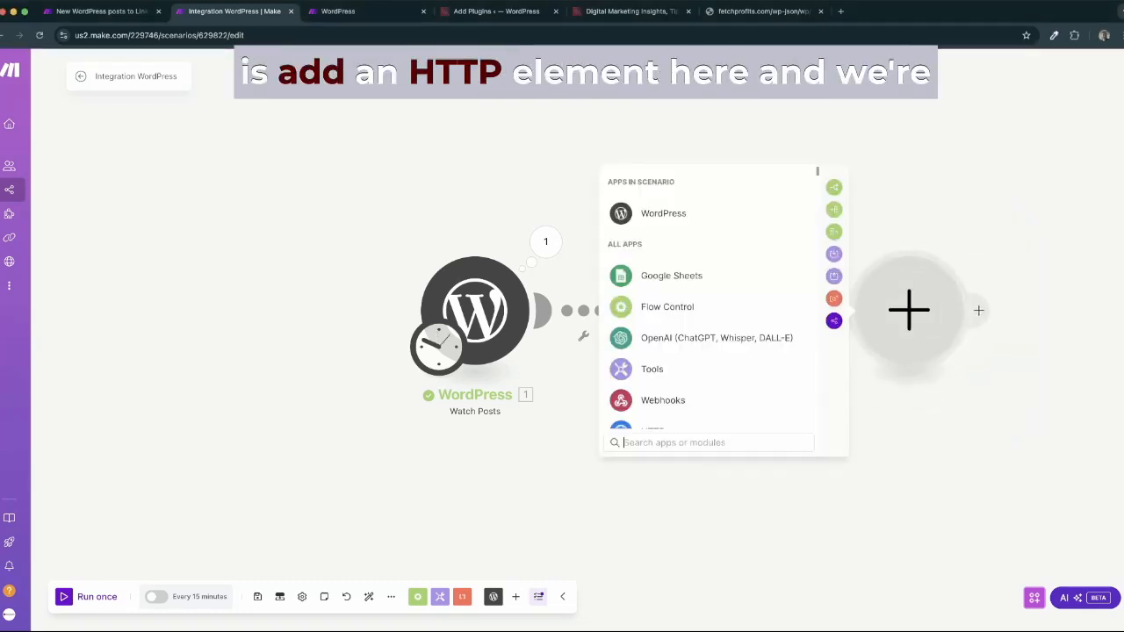
{"action": "type", "text": "http"}
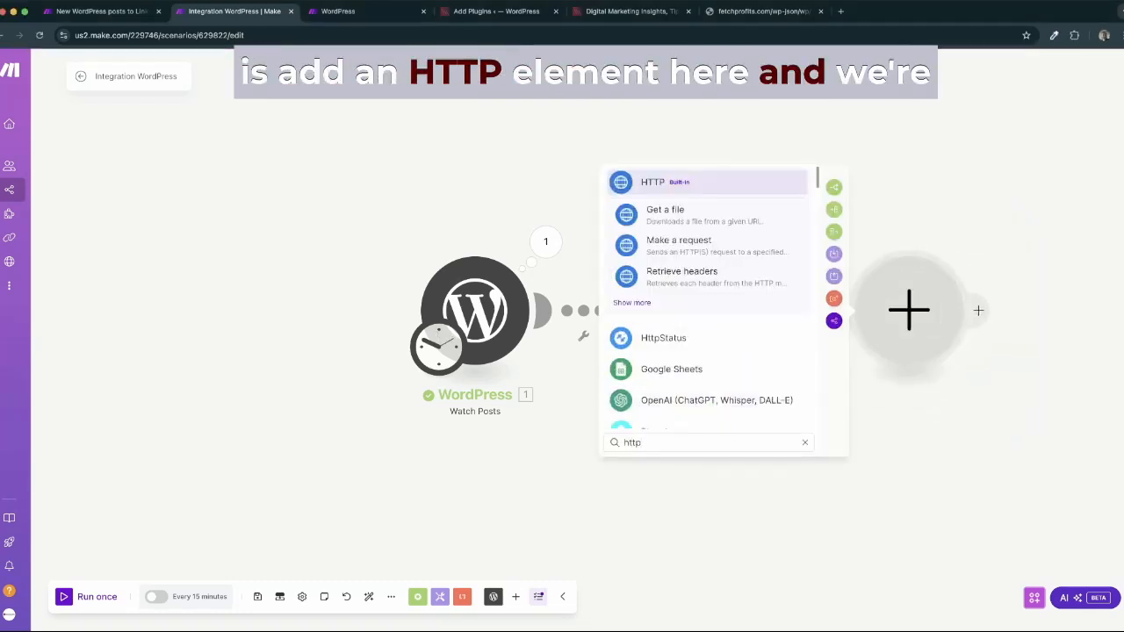
{"action": "left_click", "coordinate": [664, 214]}
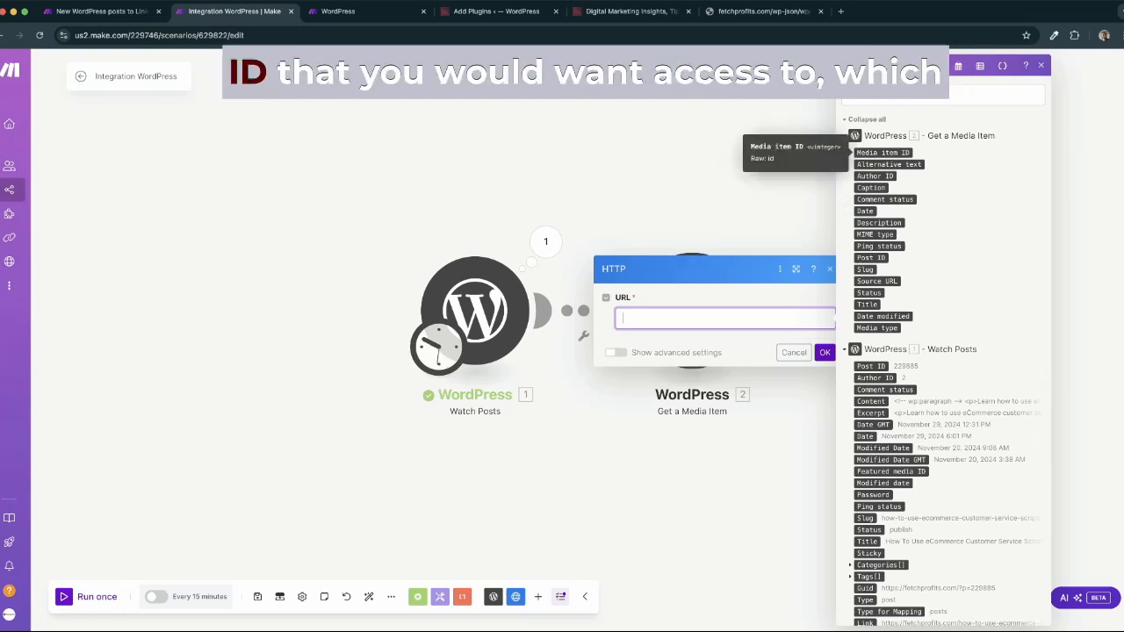
{"action": "left_click", "coordinate": [883, 152]}
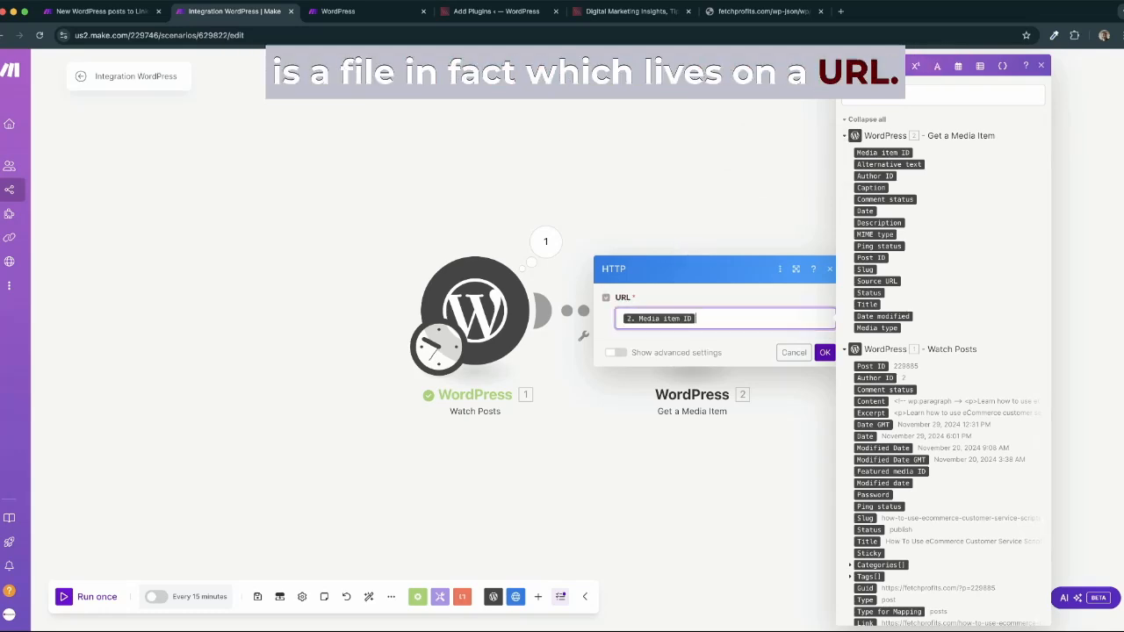
{"action": "left_click", "coordinate": [825, 352]}
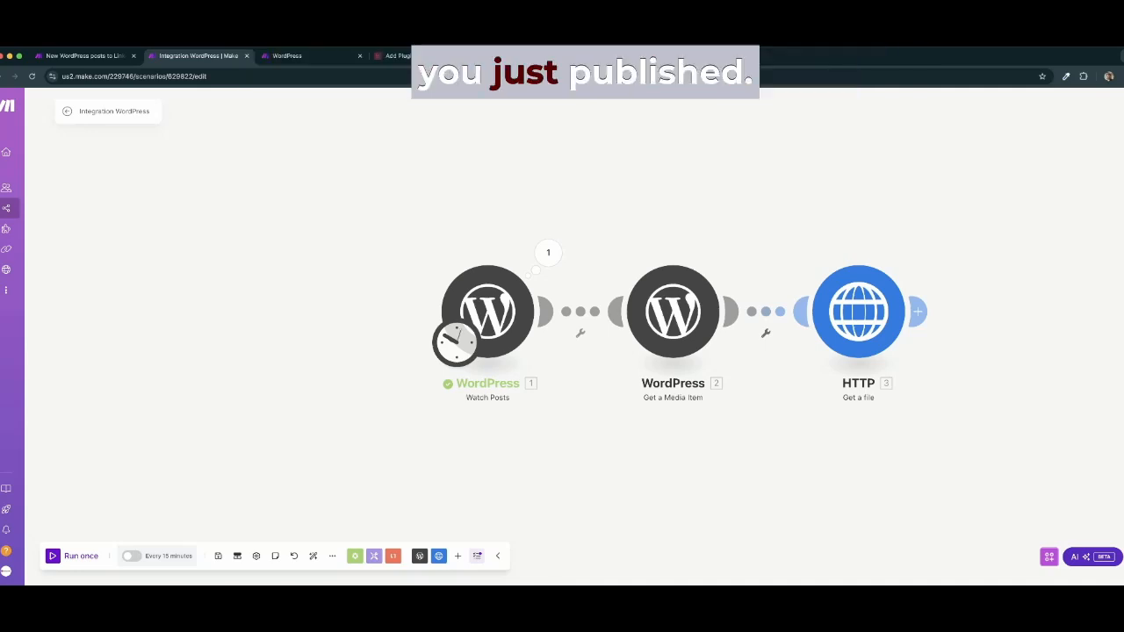
Add a Router after the HTTP Get a file module.
{"action": "left_click", "coordinate": [920, 311]}
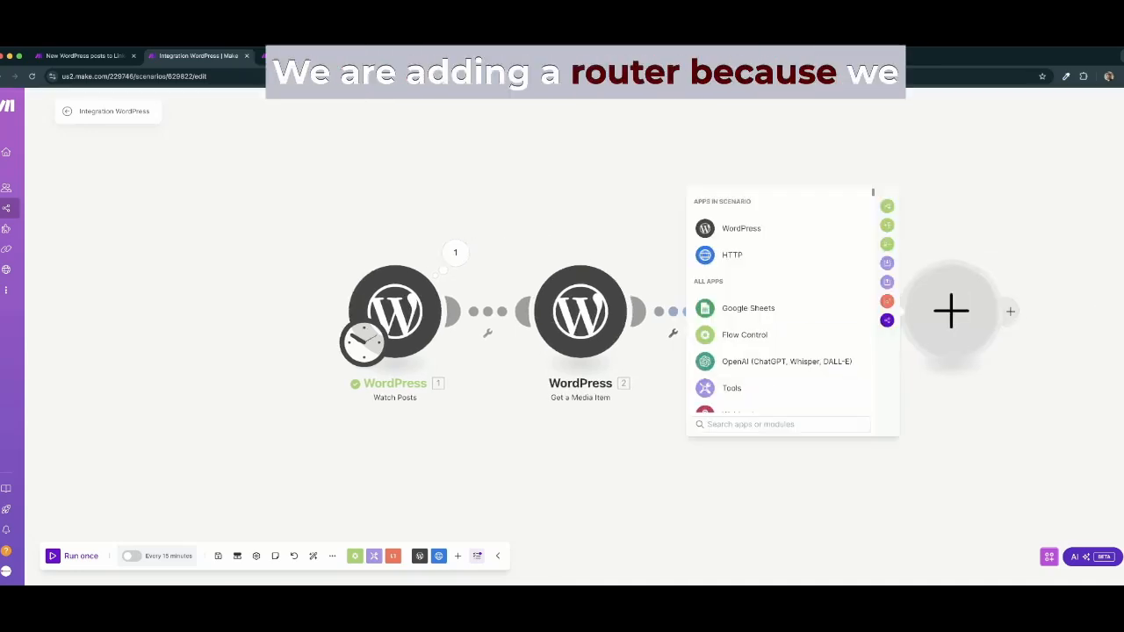
{"action": "type", "text": "router"}
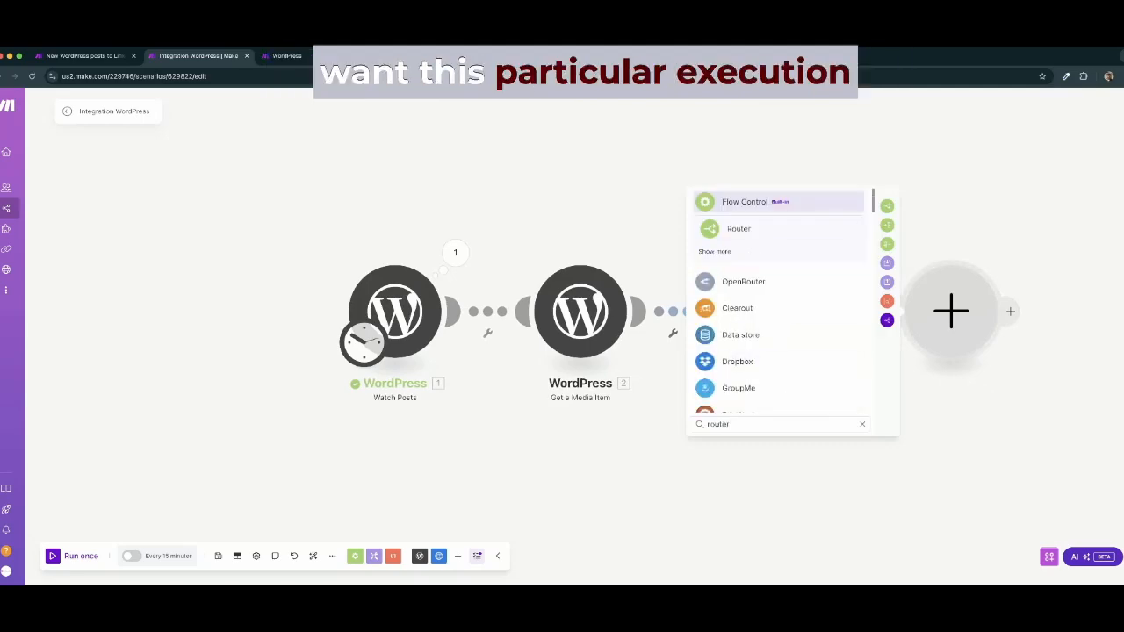
{"action": "left_click", "coordinate": [739, 228]}
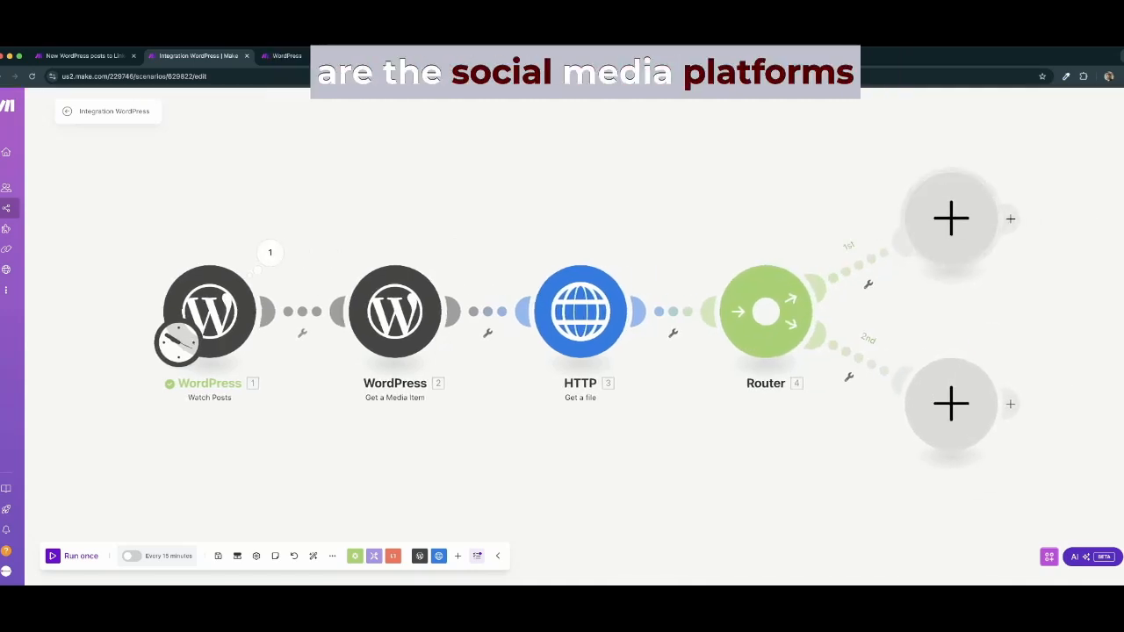
Add a LinkedIn Create an Organization Image Post module on the router's first route.
{"action": "left_click", "coordinate": [951, 218]}
{"action": "type", "text": "linked"}
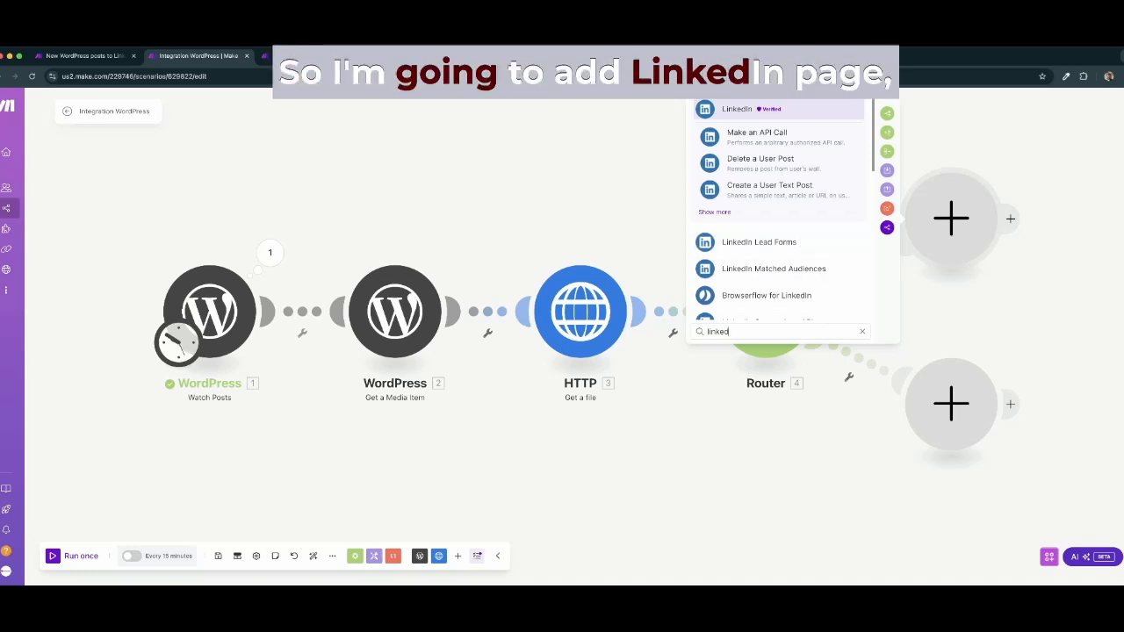
{"action": "type", "text": "in page"}
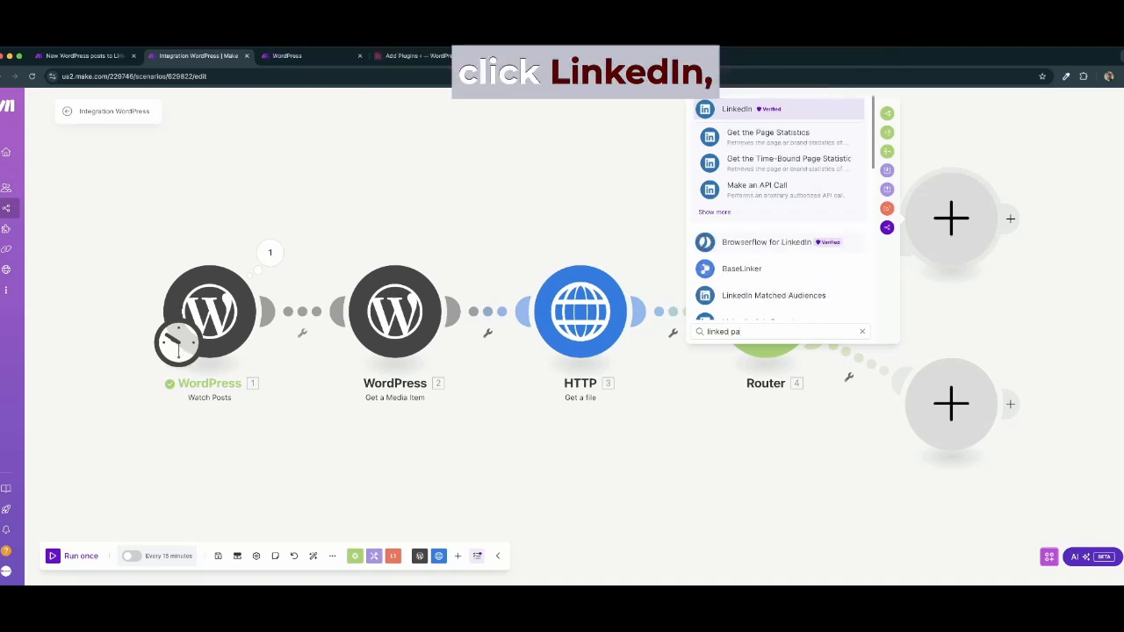
{"action": "left_click", "coordinate": [746, 109]}
{"action": "scroll", "coordinate": [791, 243], "scroll_direction": "down", "scroll_amount": 5}
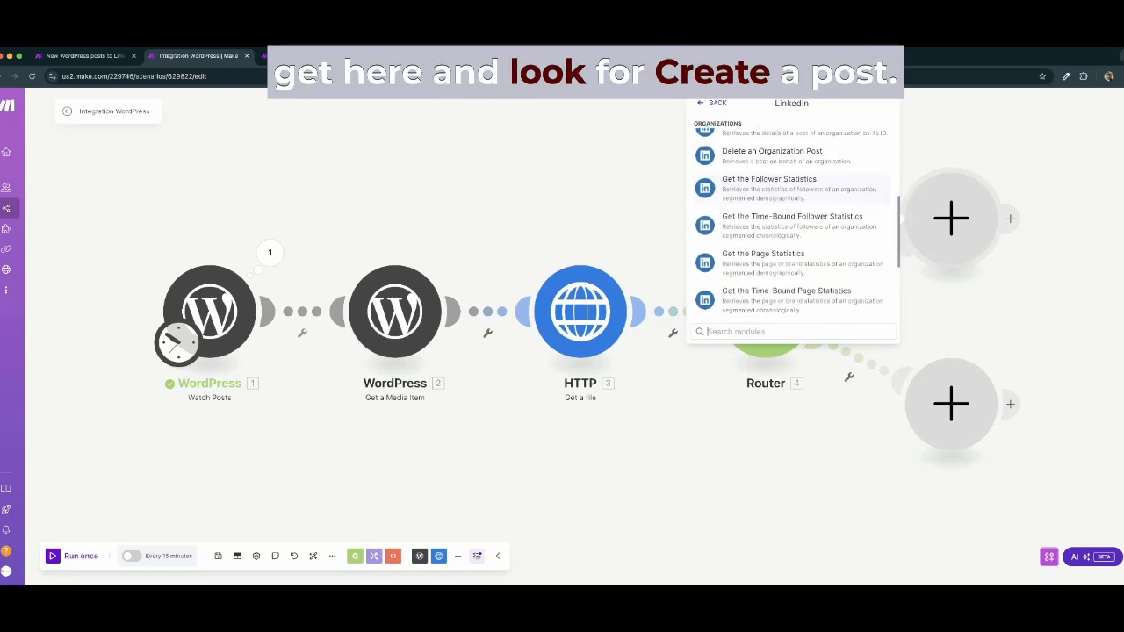
{"action": "type", "text": "post"}
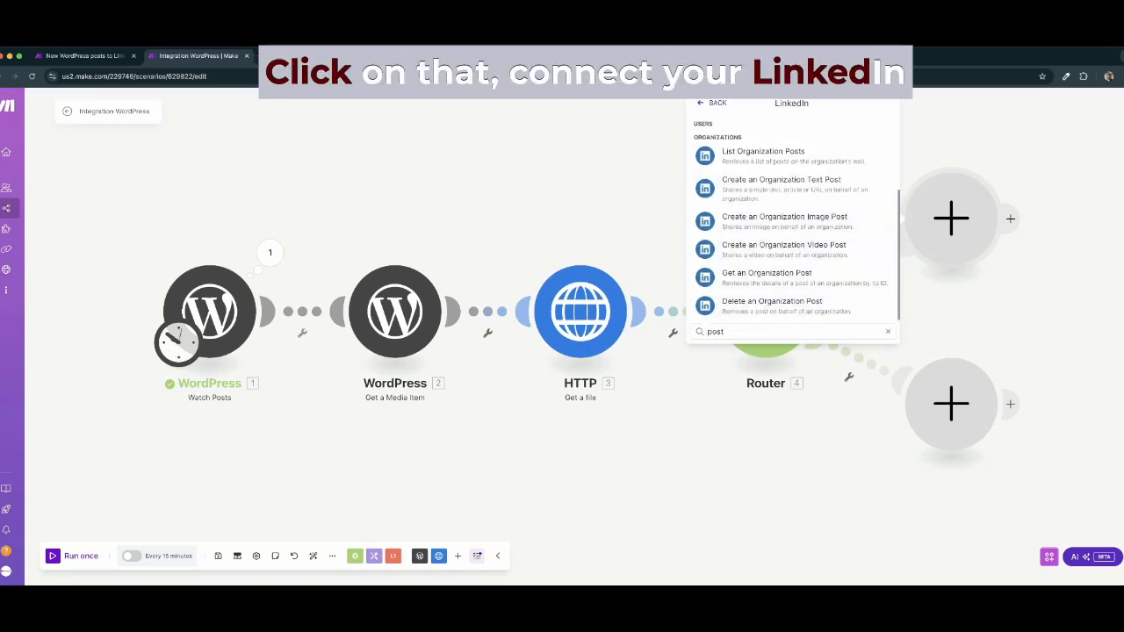
{"action": "left_click", "coordinate": [784, 219]}
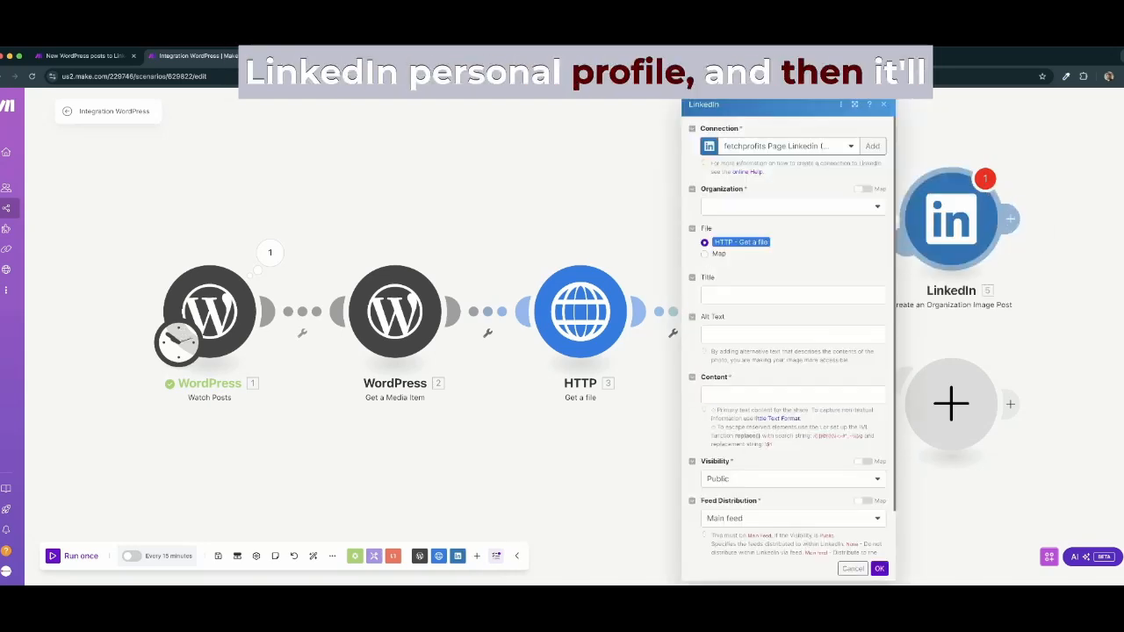
Set the LinkedIn post's organization to fetchprofits and map its Title to the Title from Watch Posts.
{"action": "left_click", "coordinate": [792, 207]}
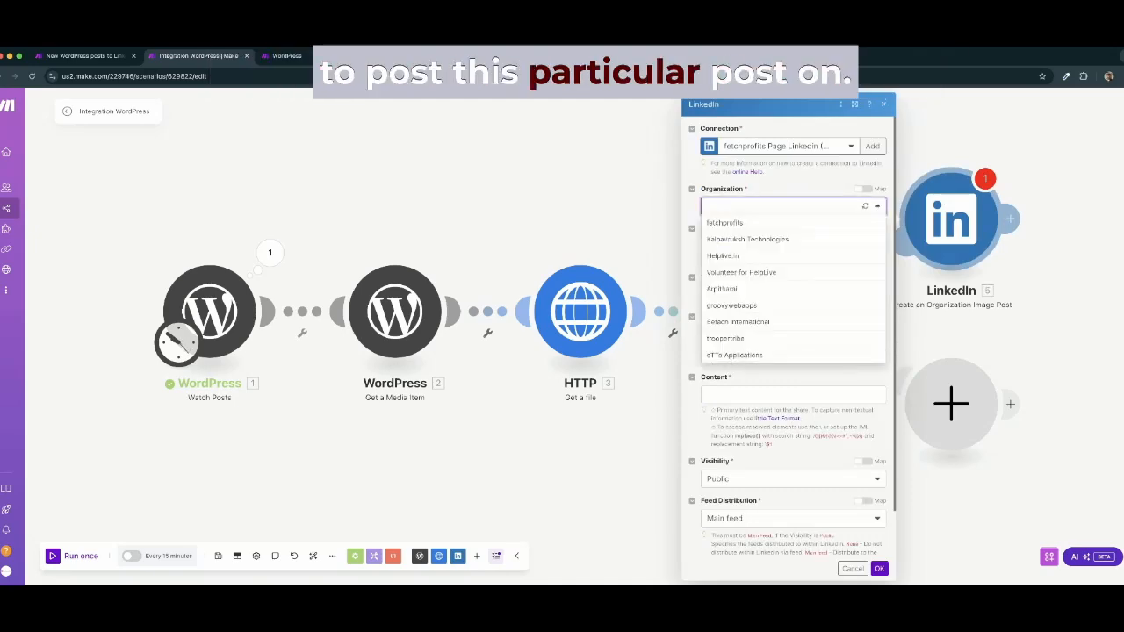
{"action": "left_click", "coordinate": [726, 223]}
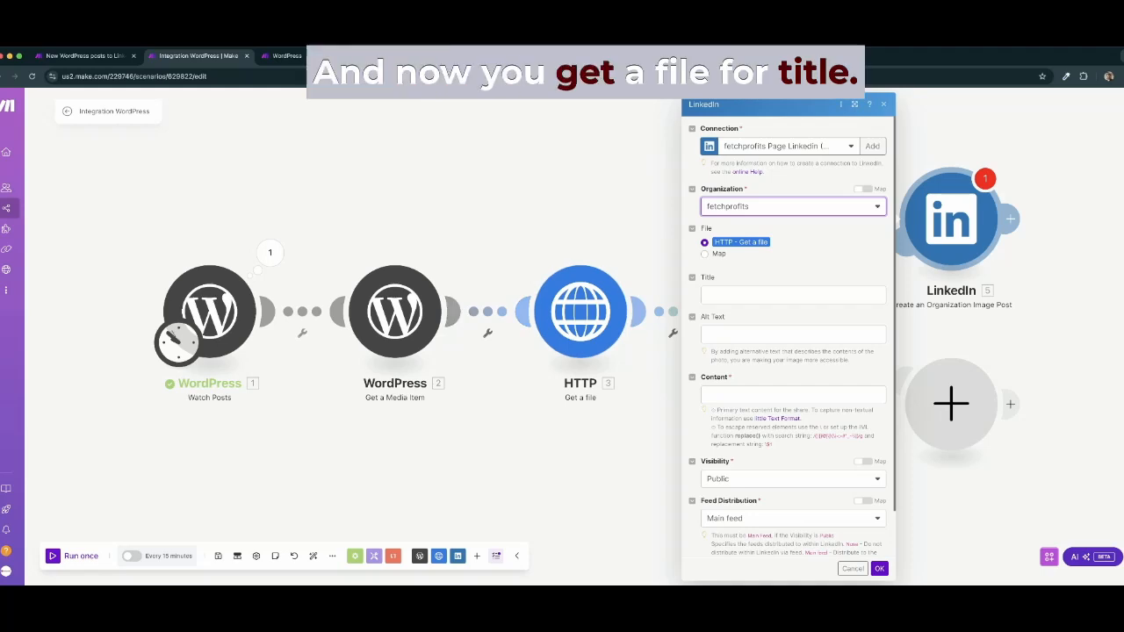
{"action": "left_click", "coordinate": [793, 295]}
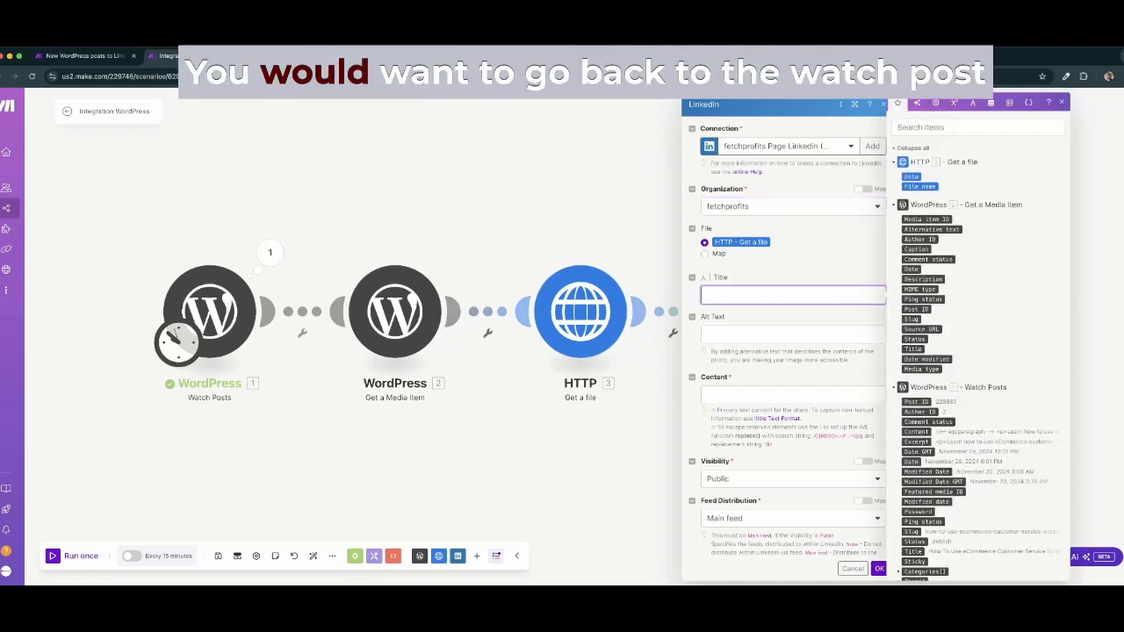
{"action": "scroll", "coordinate": [975, 351], "scroll_direction": "down", "scroll_amount": 5}
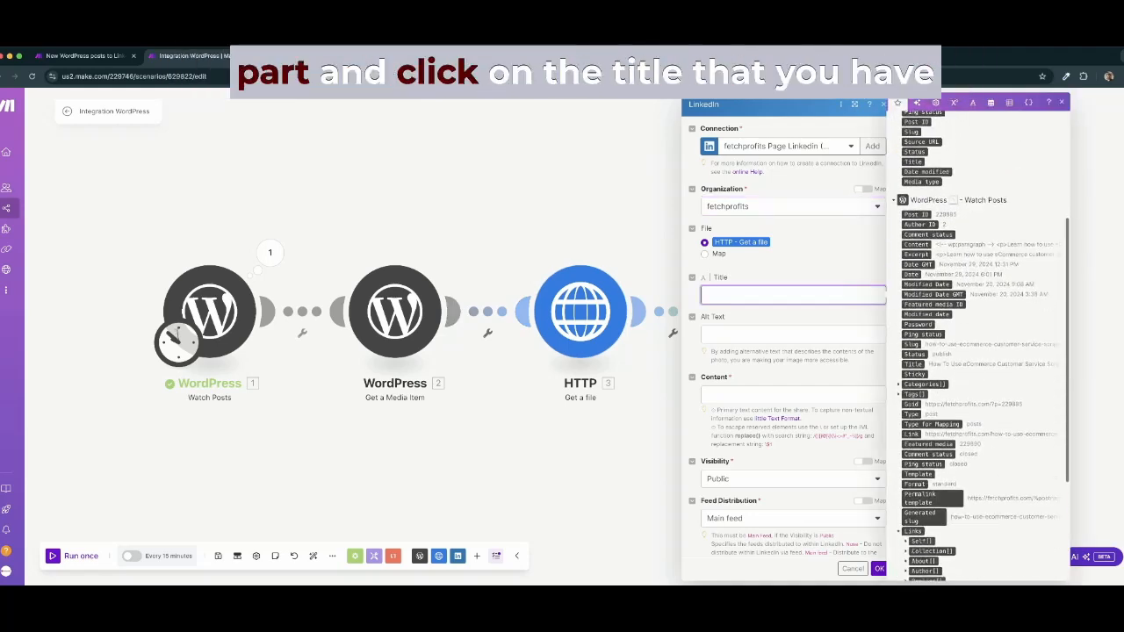
{"action": "scroll", "coordinate": [975, 351], "scroll_direction": "down", "scroll_amount": 3}
{"action": "scroll", "coordinate": [974, 352], "scroll_direction": "up", "scroll_amount": 2}
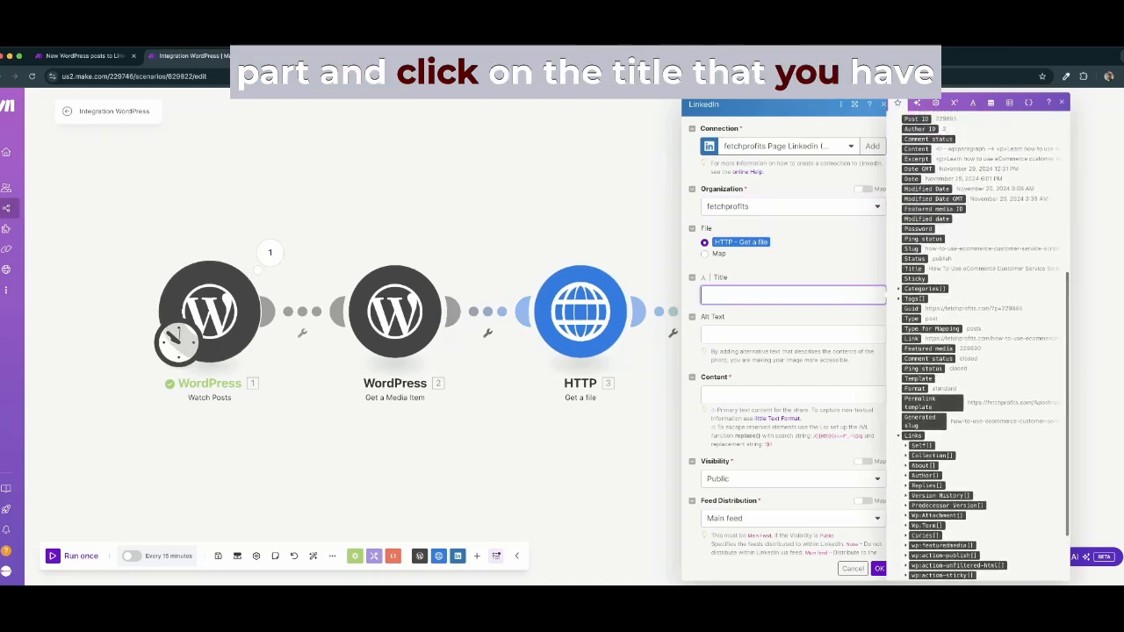
{"action": "left_click", "coordinate": [914, 269]}
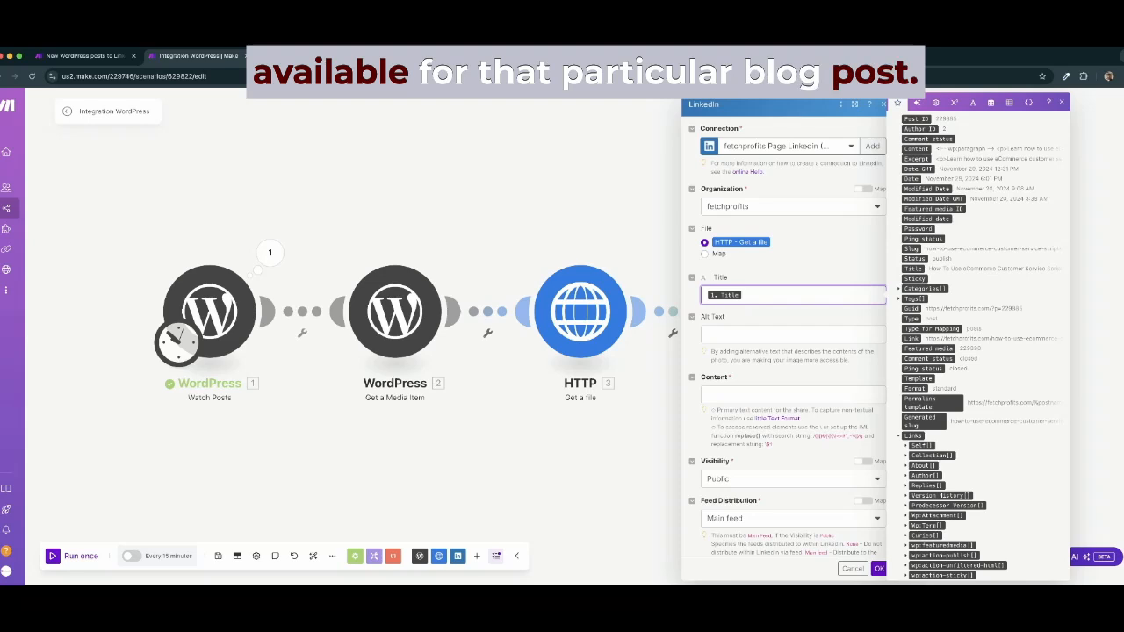
Map the LinkedIn post's Alt Text to the Alternative text from Get a Media Item.
{"action": "left_click", "coordinate": [793, 334]}
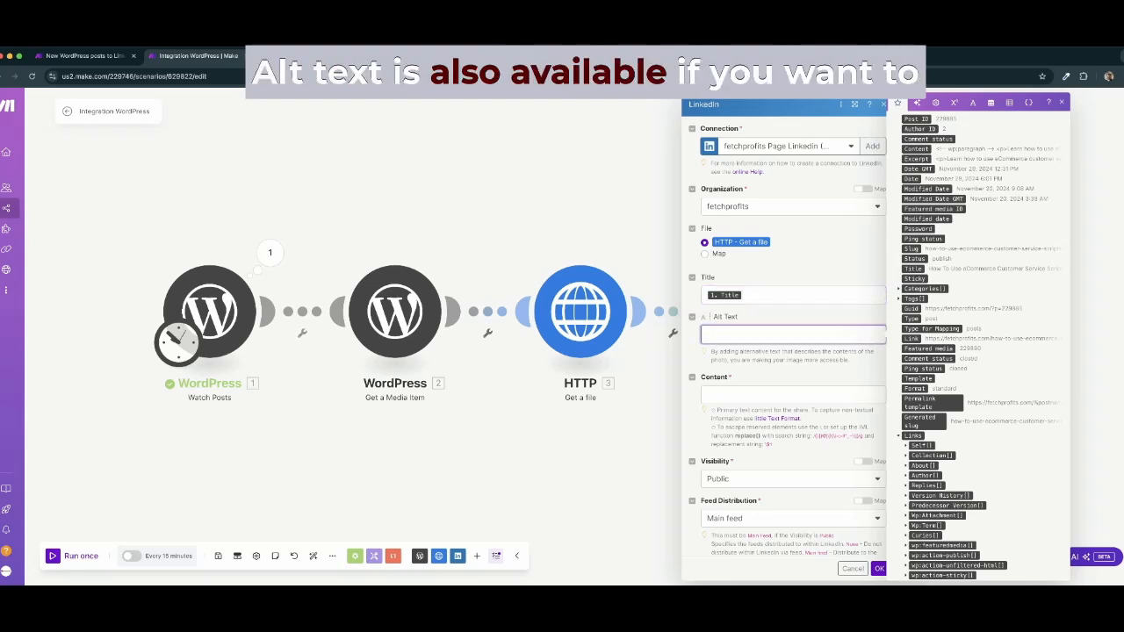
{"action": "scroll", "coordinate": [975, 352], "scroll_direction": "up", "scroll_amount": 5}
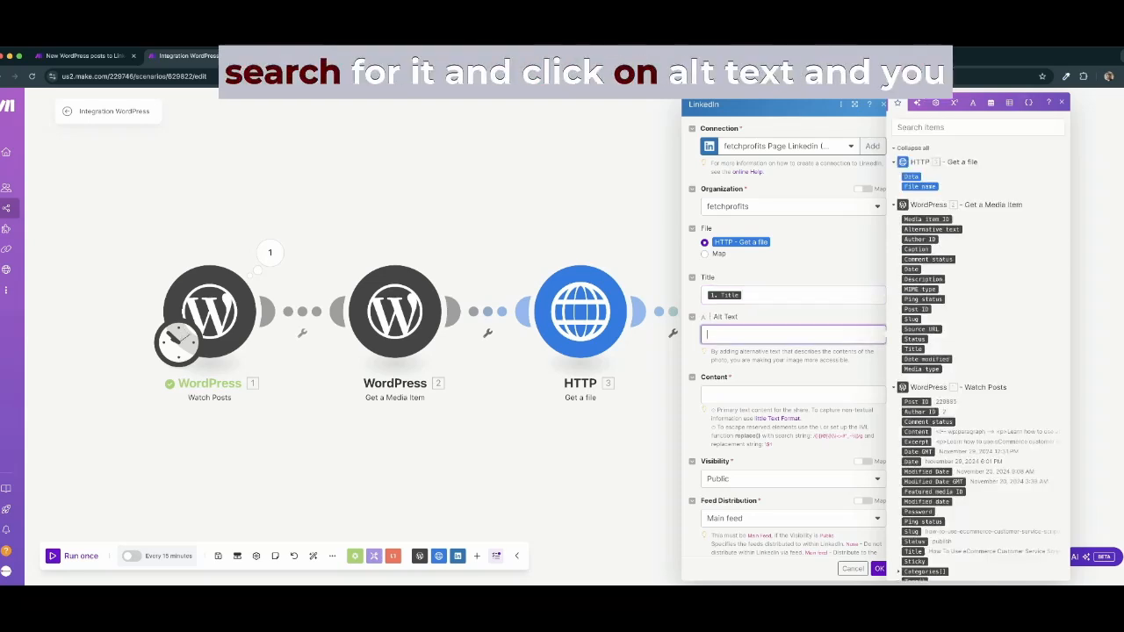
{"action": "left_click", "coordinate": [979, 127]}
{"action": "type", "text": "alt"}
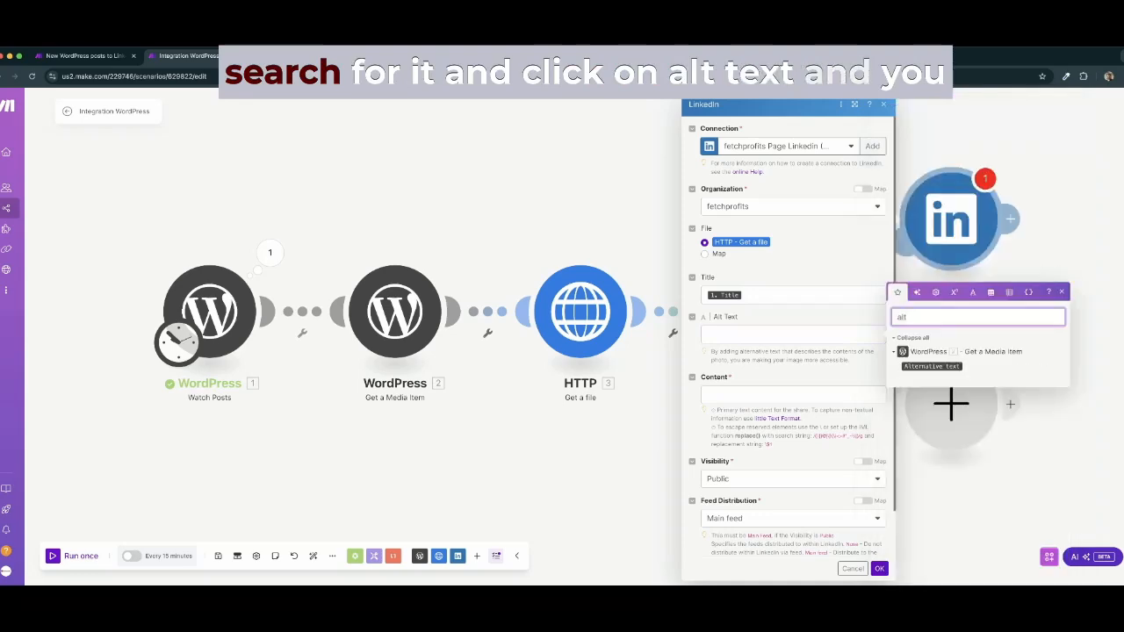
{"action": "left_click", "coordinate": [932, 366]}
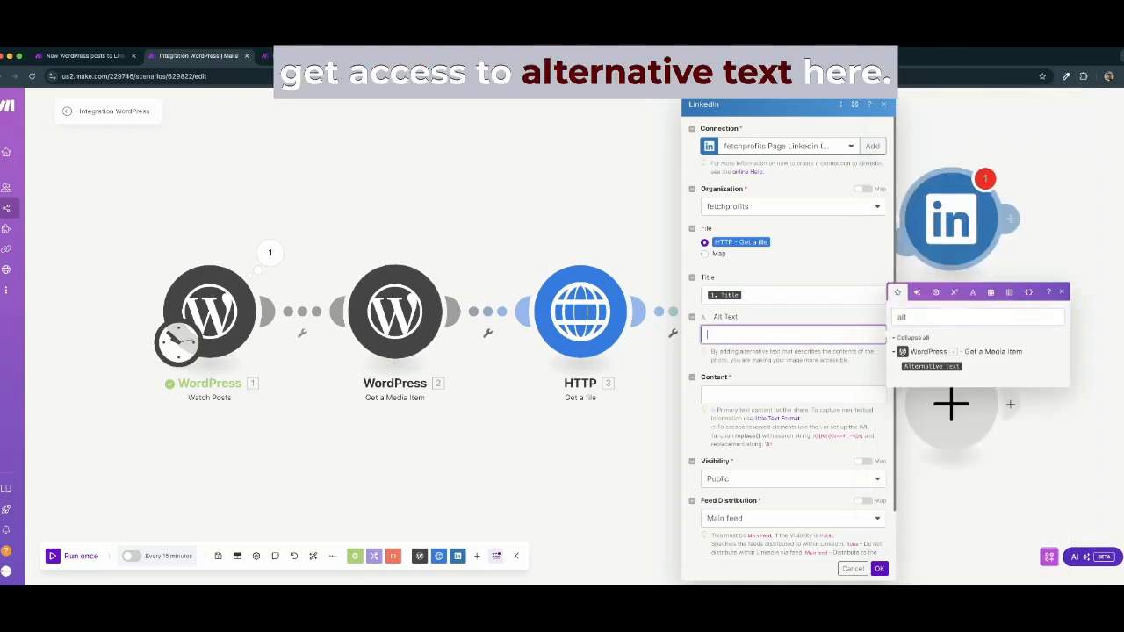
{"action": "left_click", "coordinate": [931, 366]}
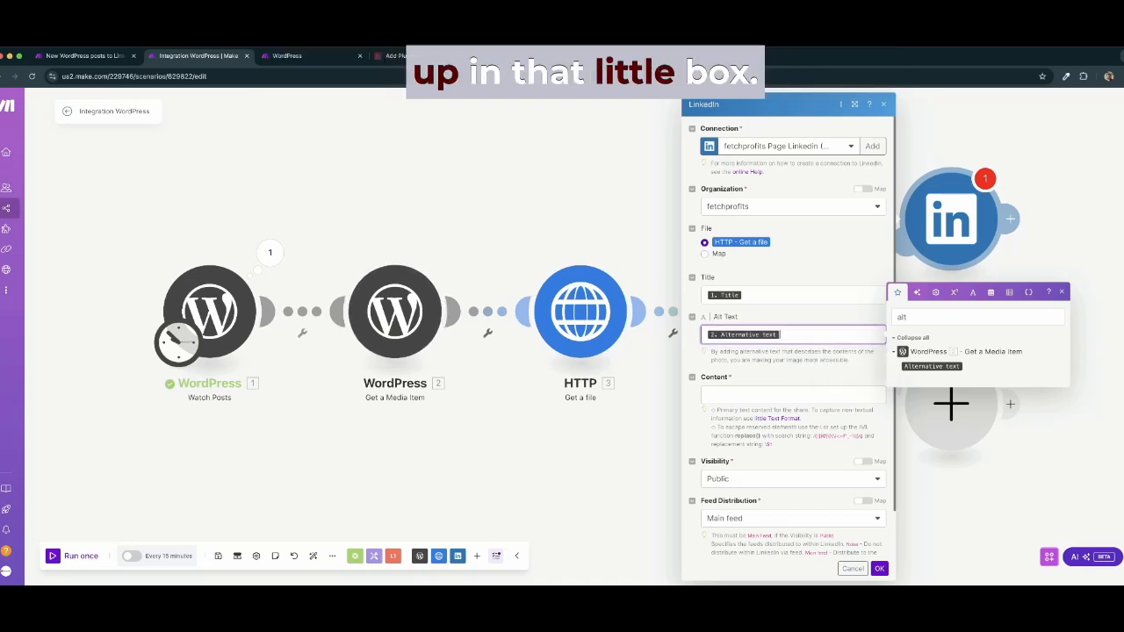
Map the LinkedIn post's Content to the Description from Get a Media Item and save the module's settings.
{"action": "left_click", "coordinate": [793, 395]}
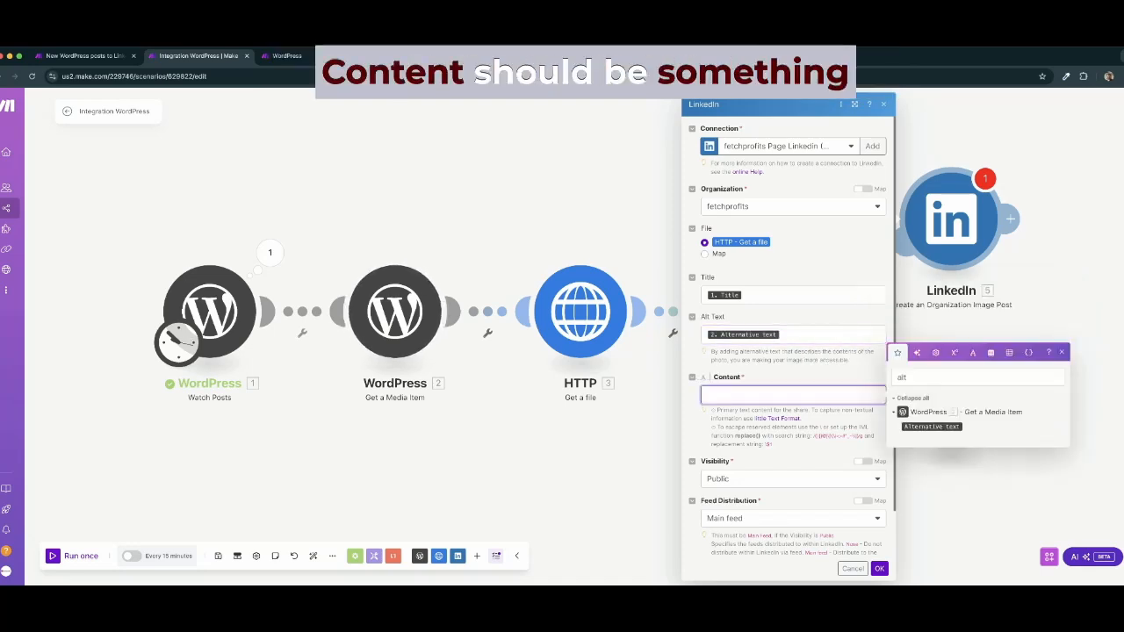
{"action": "type", "text": "ex"}
{"action": "double_click", "coordinate": [913, 378]}
{"action": "type", "text": "des"}
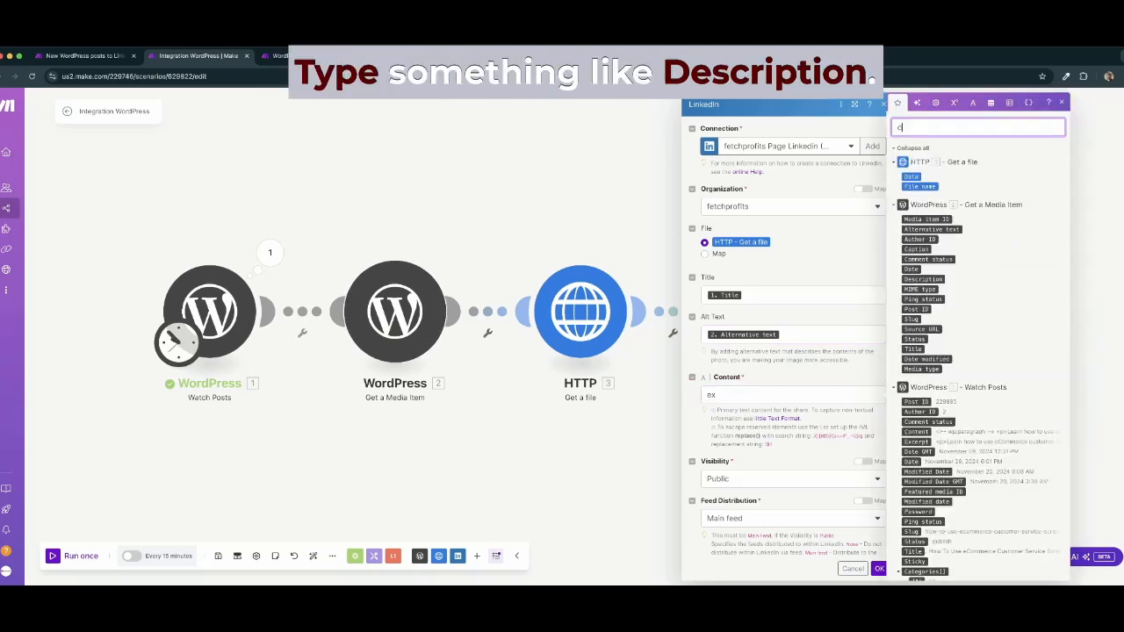
{"action": "left_click", "coordinate": [793, 395]}
{"action": "key", "text": "BackSpace"}
{"action": "key", "text": "BackSpace"}
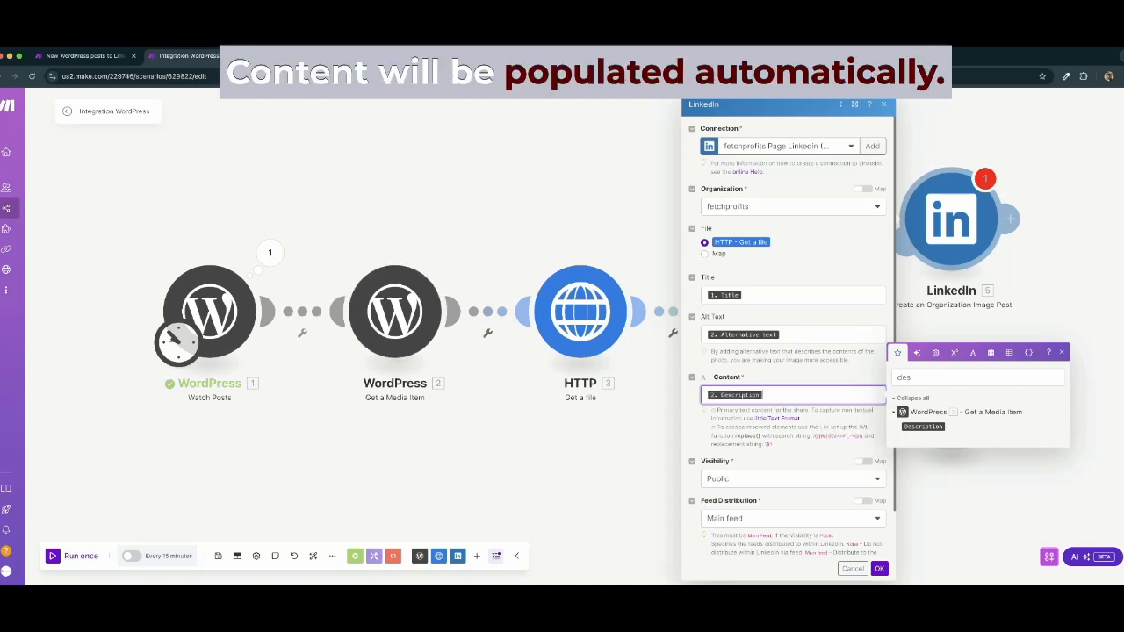
{"action": "left_click", "coordinate": [923, 426]}
{"action": "scroll", "coordinate": [788, 342], "scroll_direction": "down", "scroll_amount": 1}
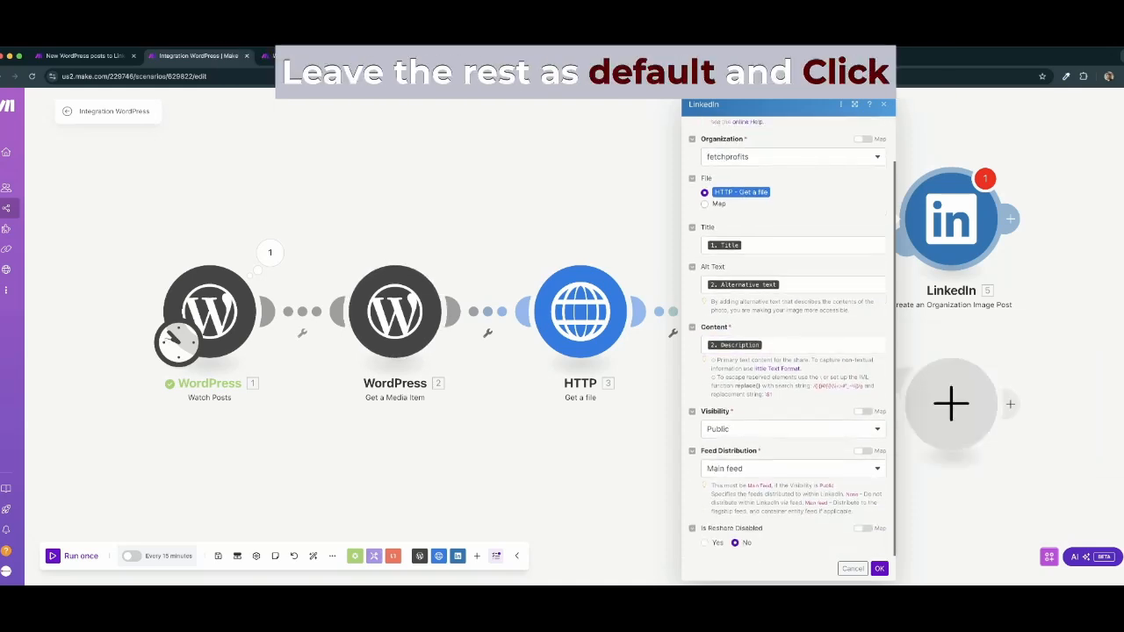
{"action": "left_click", "coordinate": [879, 569]}
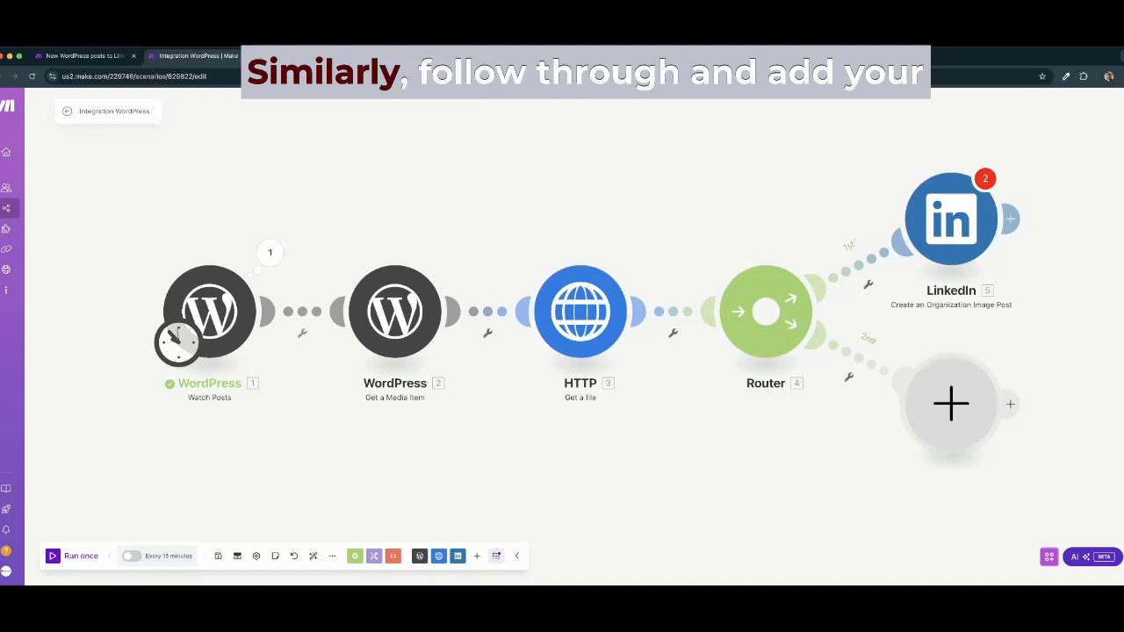
Add an X (formerly Twitter) Create a Post module on the router's second route.
{"action": "left_click", "coordinate": [951, 404]}
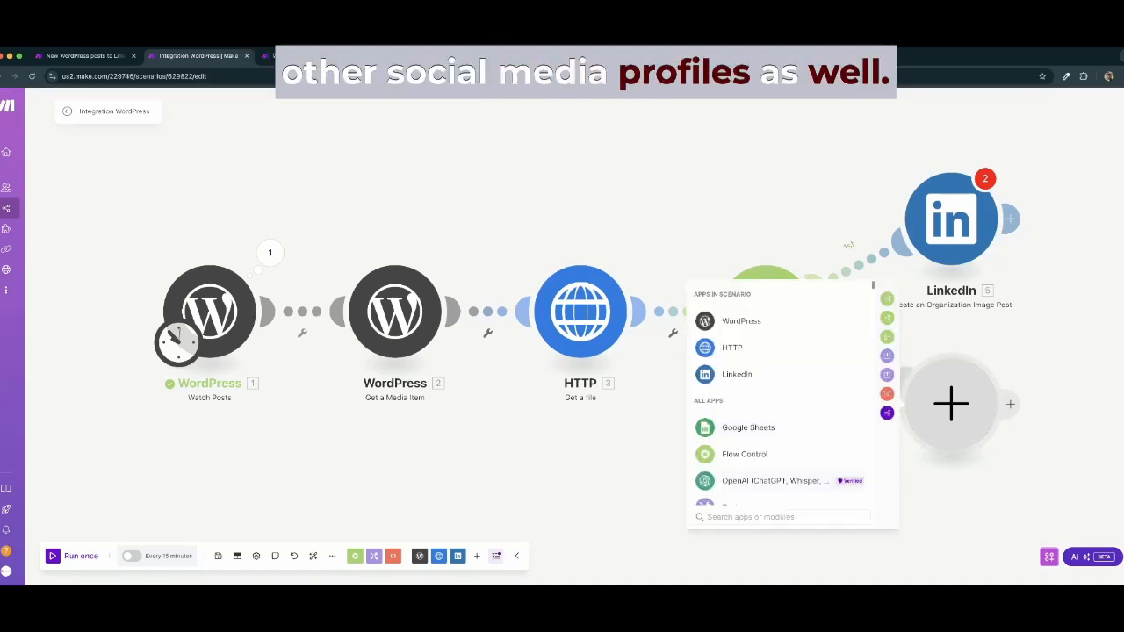
{"action": "type", "text": "X"}
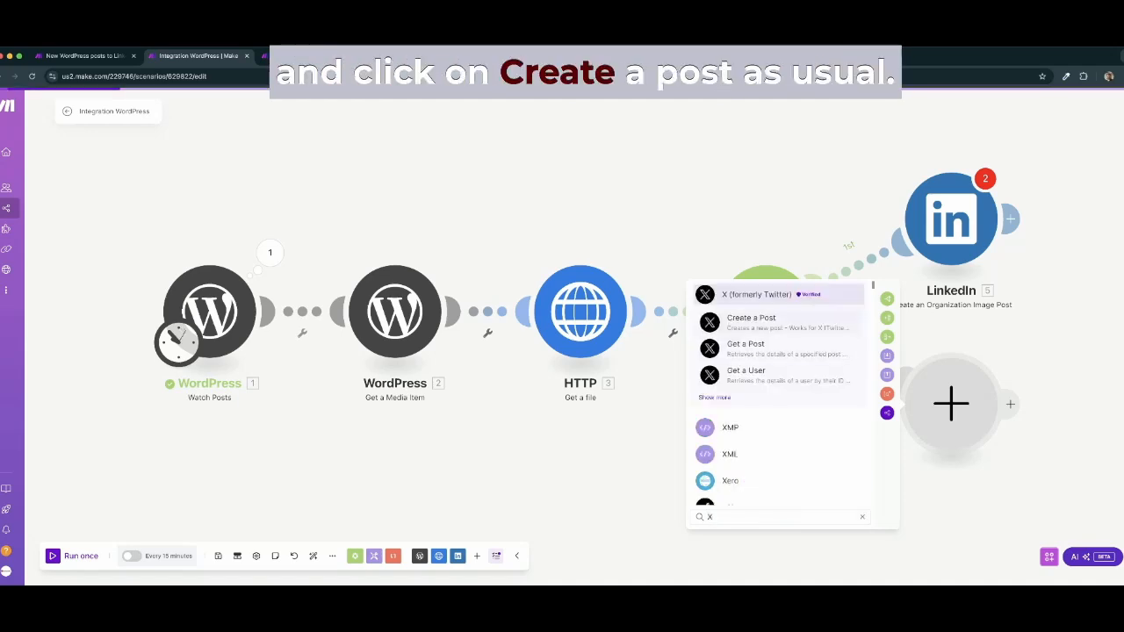
{"action": "left_click", "coordinate": [751, 321]}
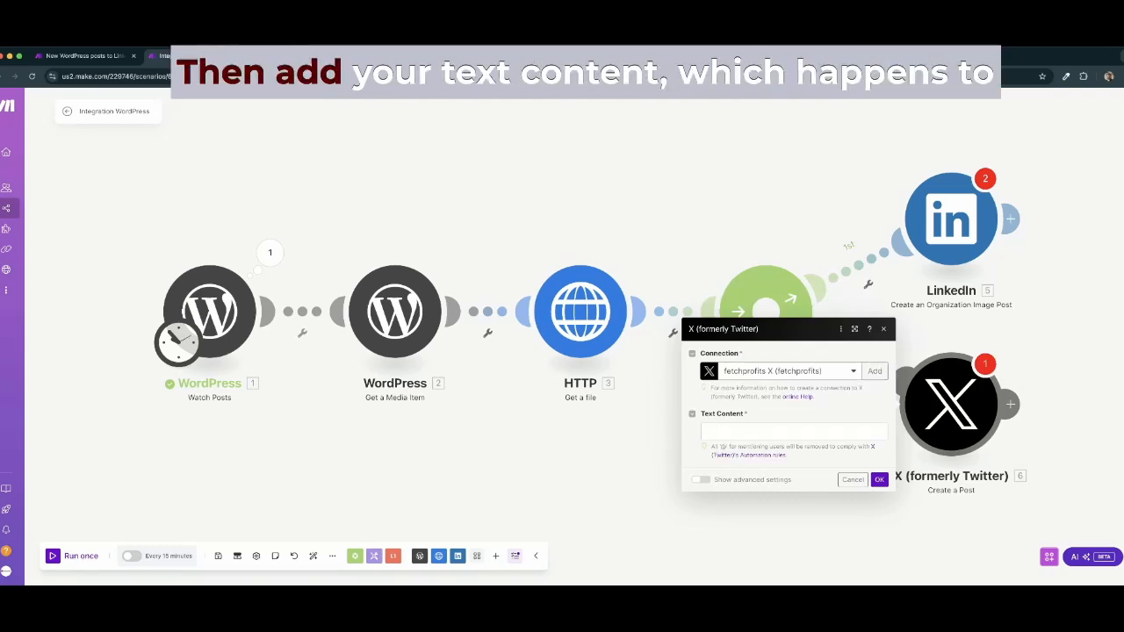
Map the X post's Text Content to the Title from Watch Posts and save the module's settings.
{"action": "left_click", "coordinate": [794, 432]}
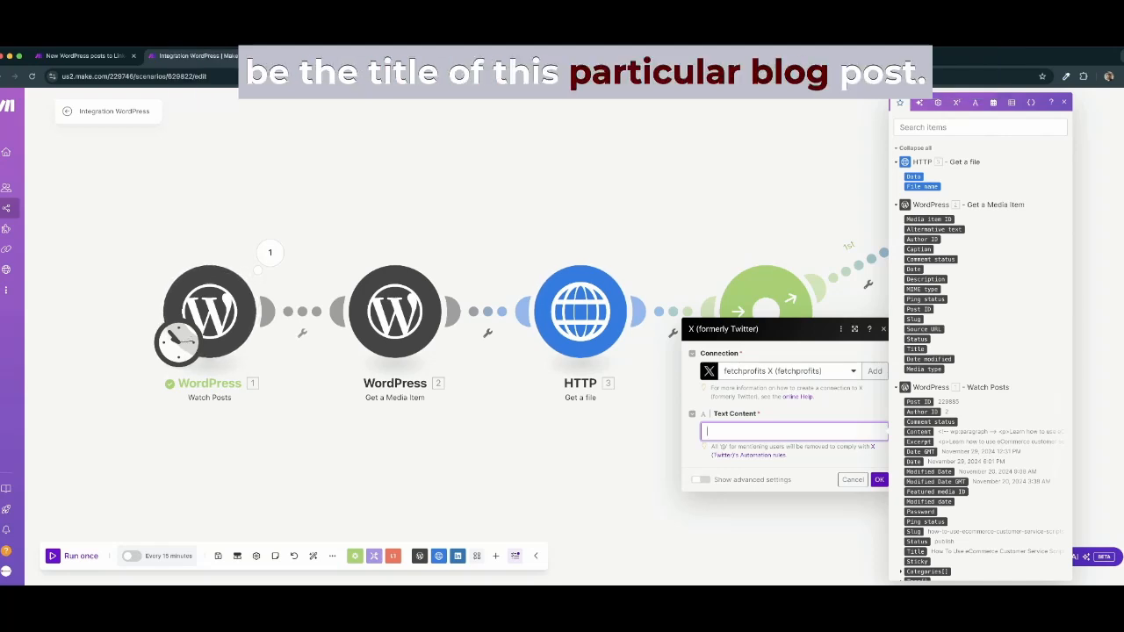
{"action": "left_click", "coordinate": [980, 128]}
{"action": "type", "text": "tit"}
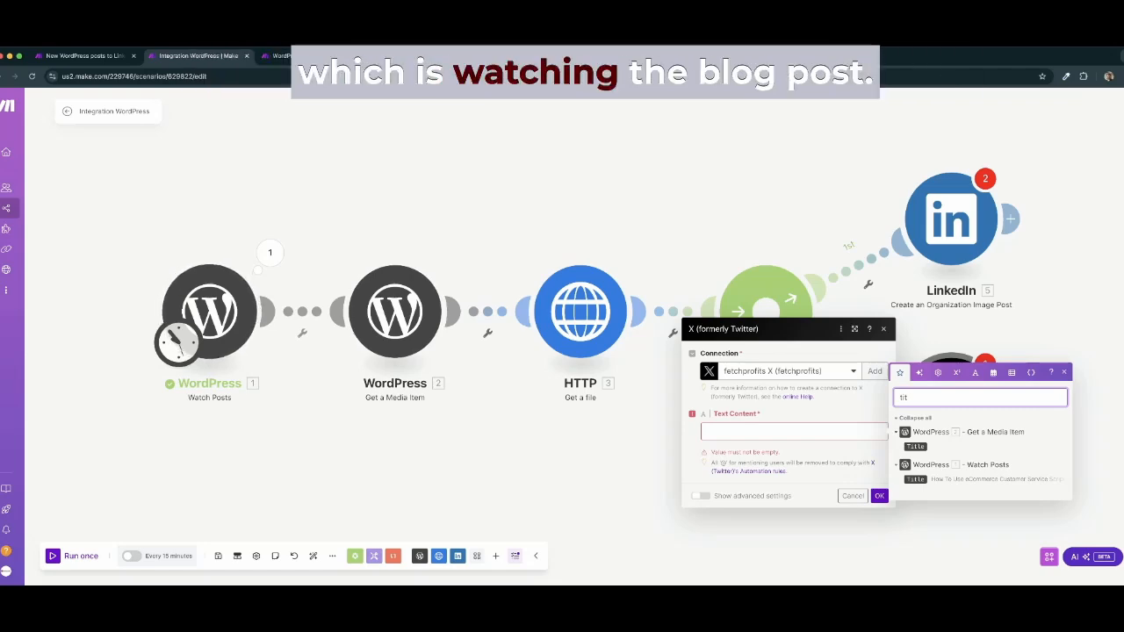
{"action": "left_click", "coordinate": [915, 480]}
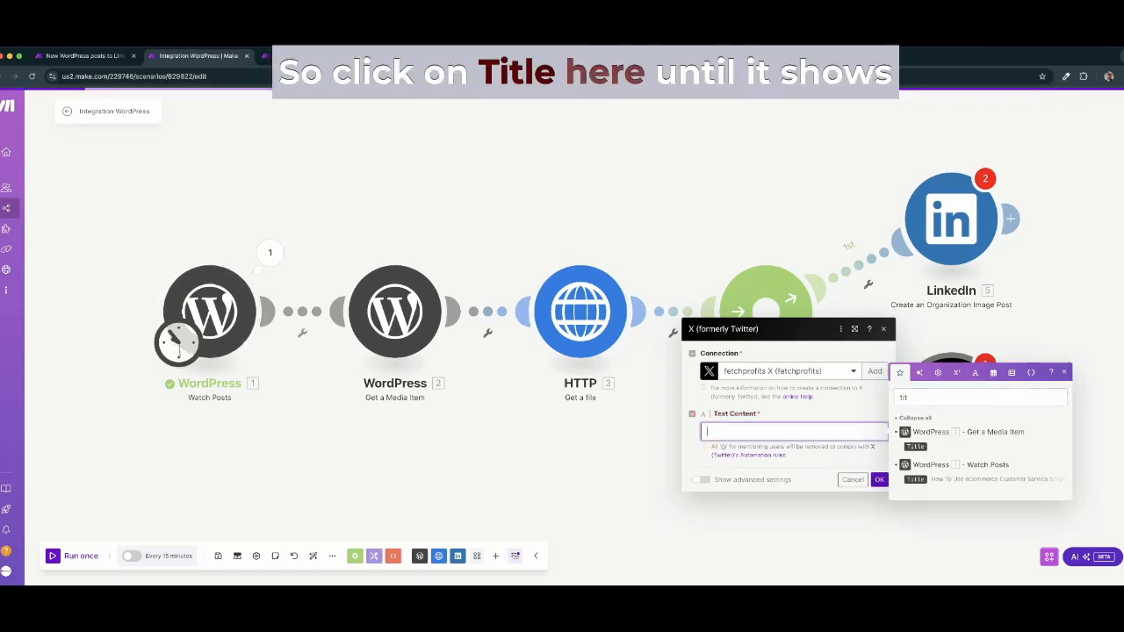
{"action": "left_click", "coordinate": [915, 480]}
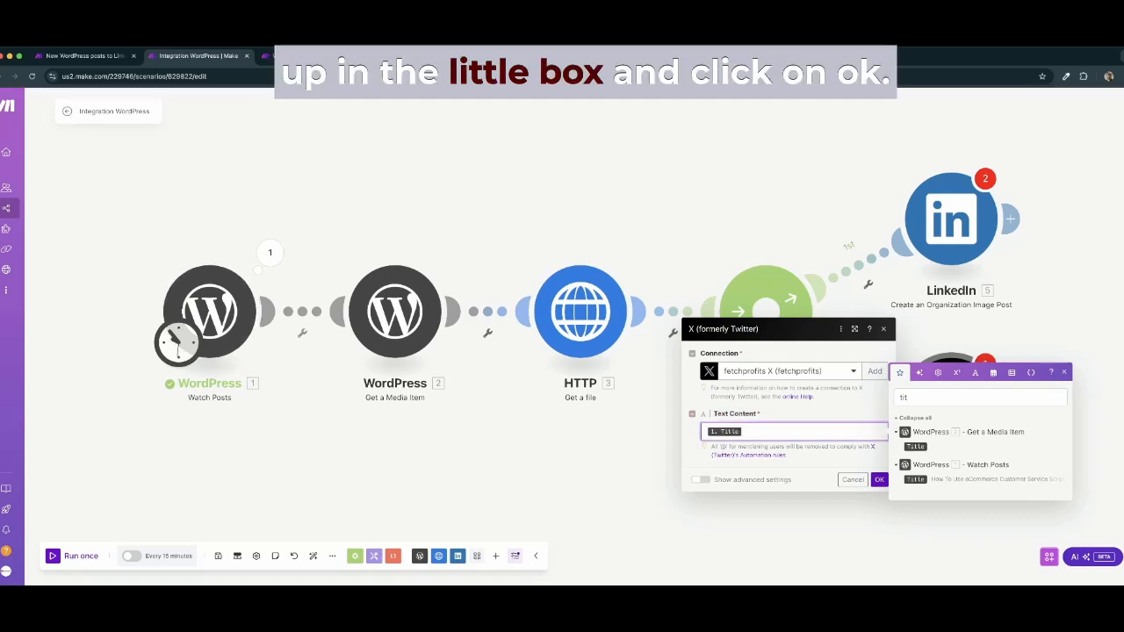
{"action": "left_click", "coordinate": [879, 480]}
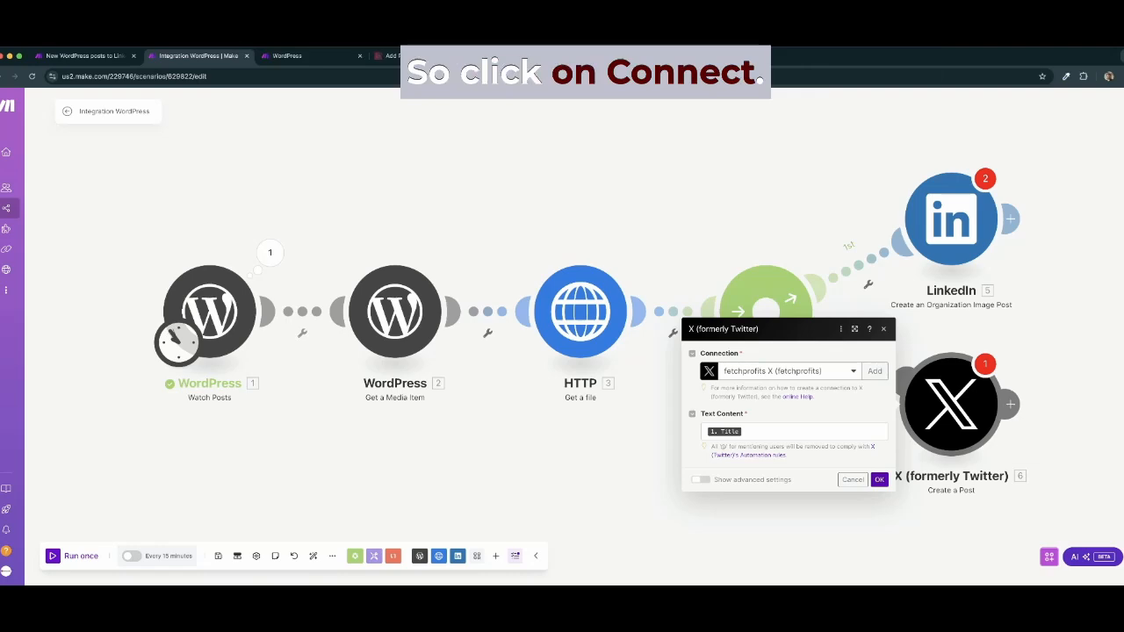
{"action": "left_click", "coordinate": [879, 479]}
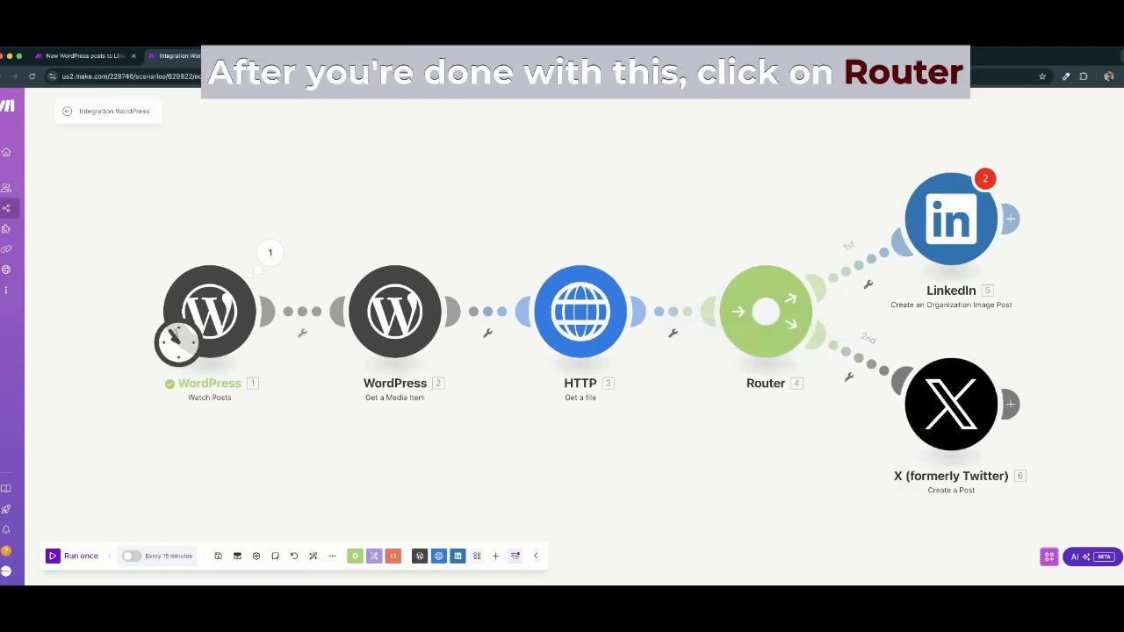
Add a third route to the router and search the available apps for "Insta".
{"action": "left_click", "coordinate": [766, 312]}
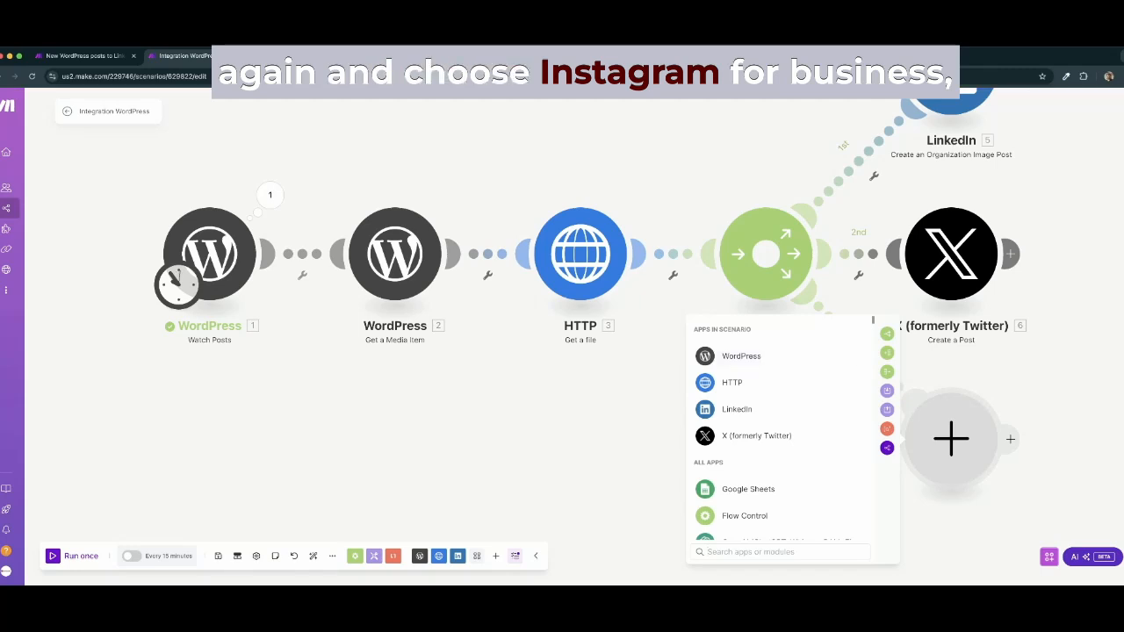
{"action": "type", "text": "Insta"}
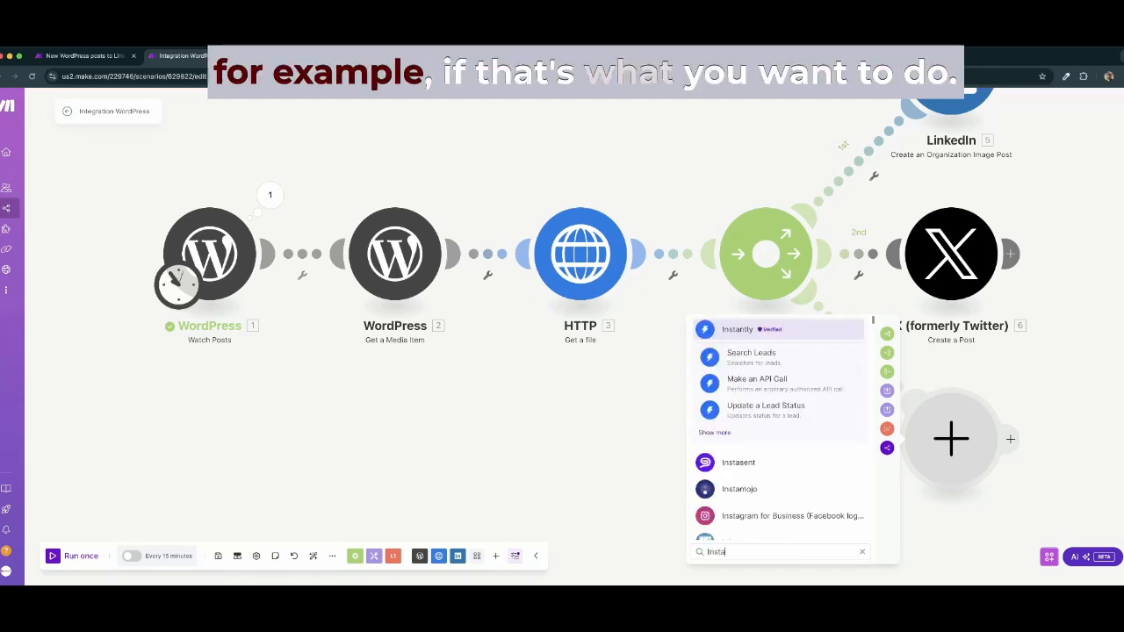